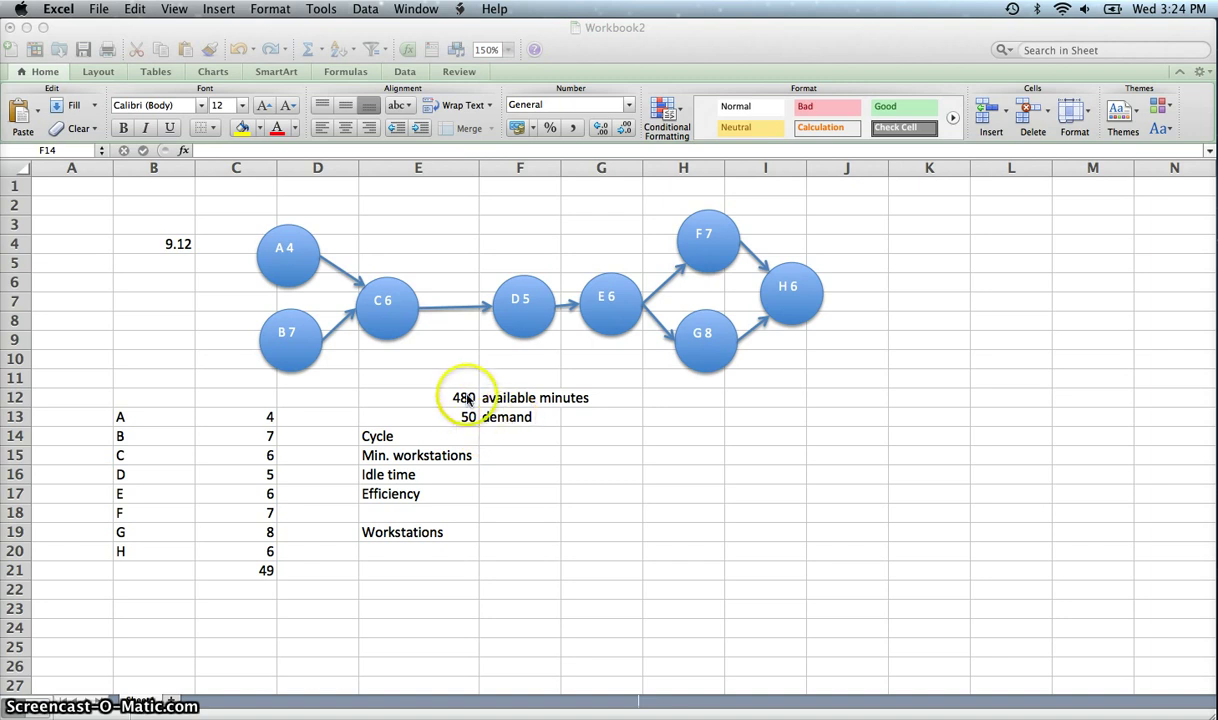
# - Calculate the cycle time in F14 with the formula =E12/E13 and label it "minutes" in G14
pyautogui.click(503, 442)
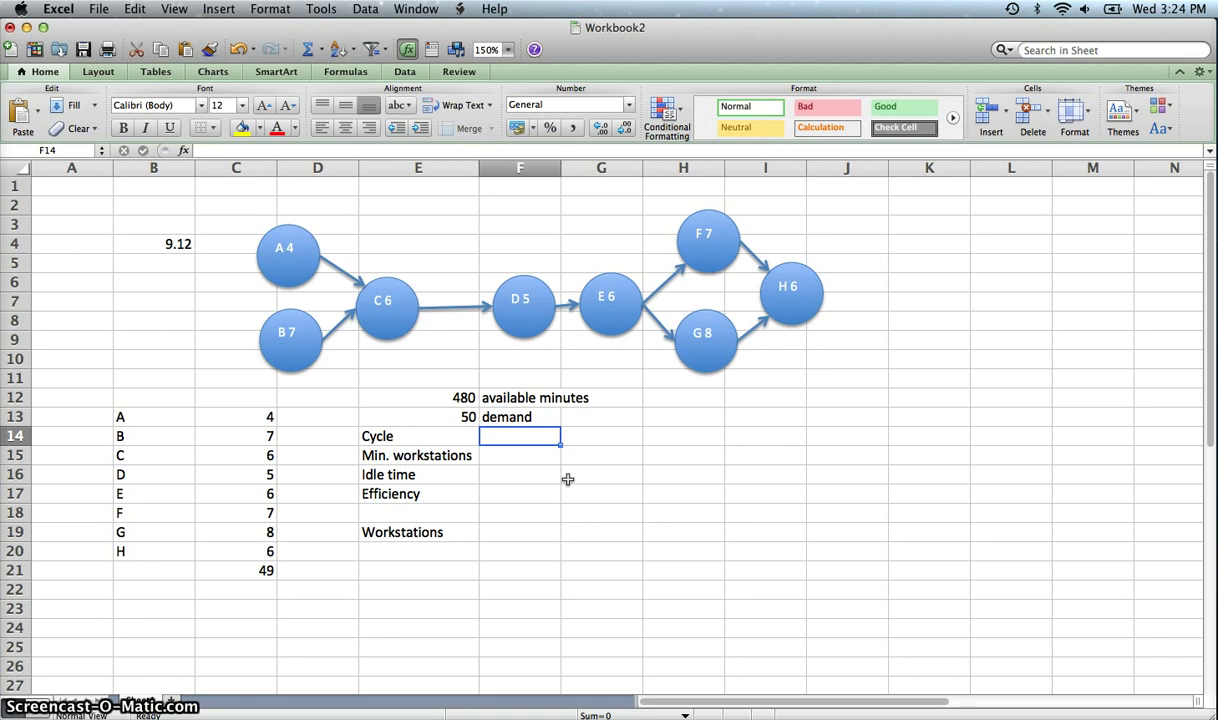
pyautogui.write('=')
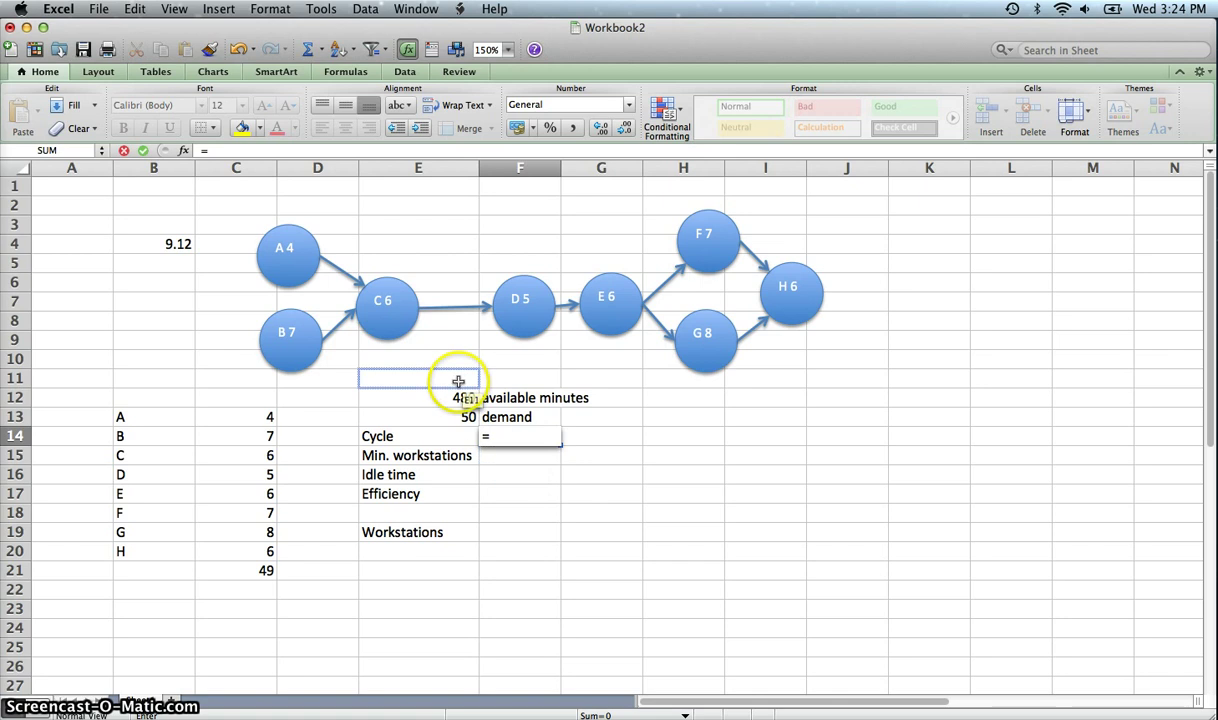
pyautogui.click(455, 397)
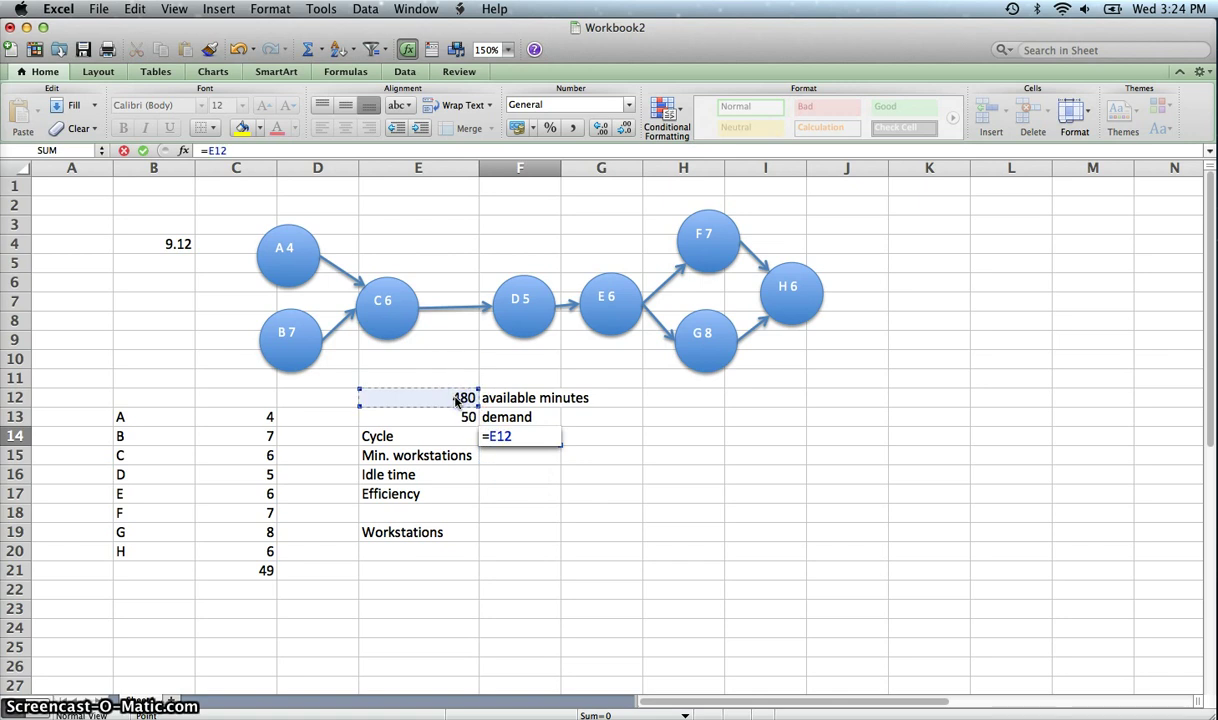
pyautogui.write('/')
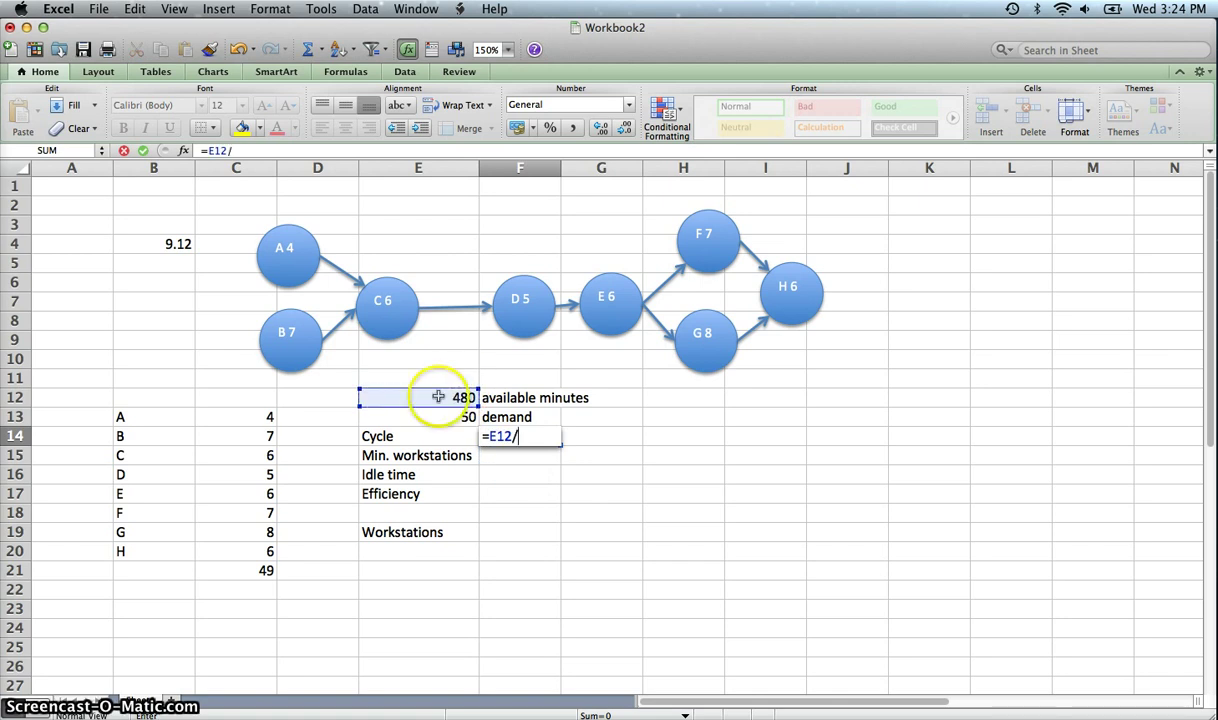
pyautogui.click(446, 416)
pyautogui.press('Return')
pyautogui.click(601, 436)
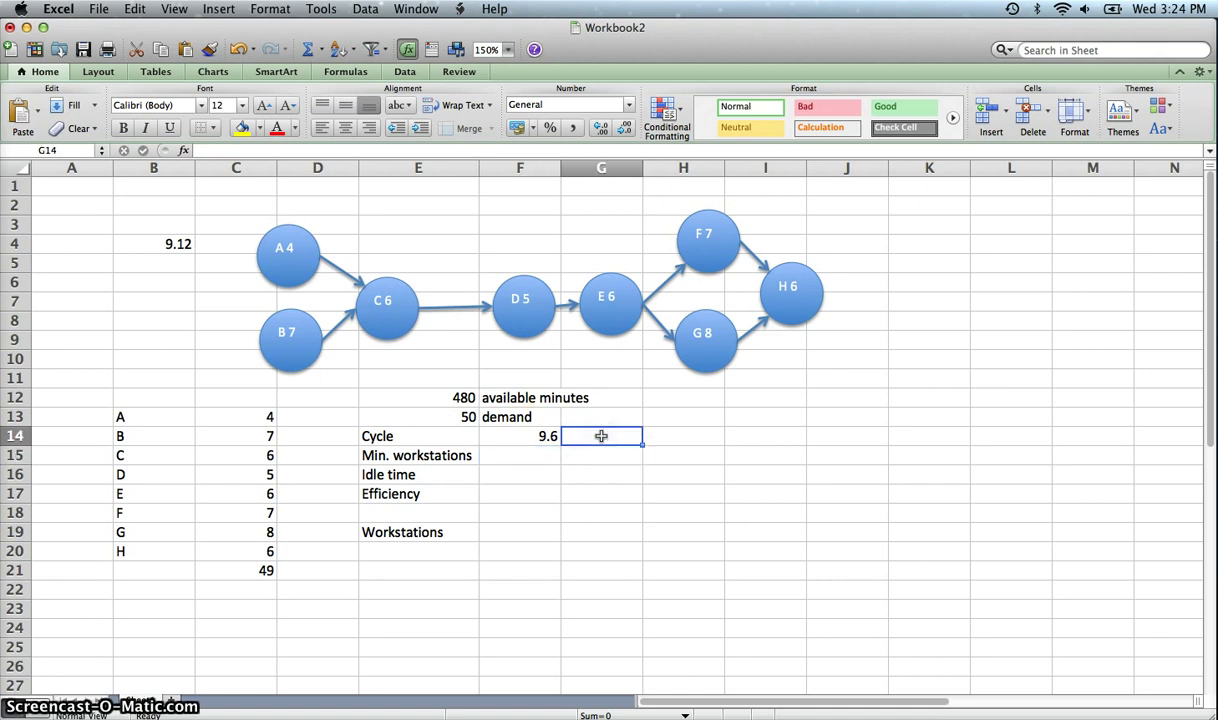
pyautogui.write('minutes')
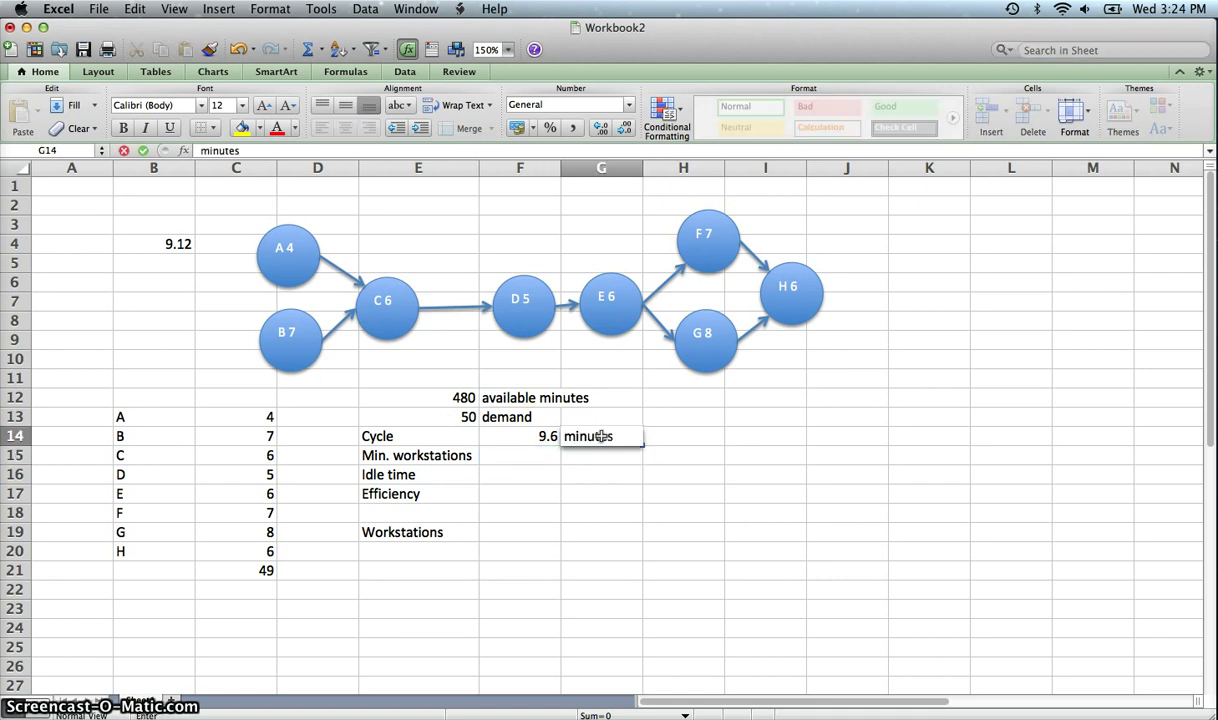
pyautogui.press('Return')
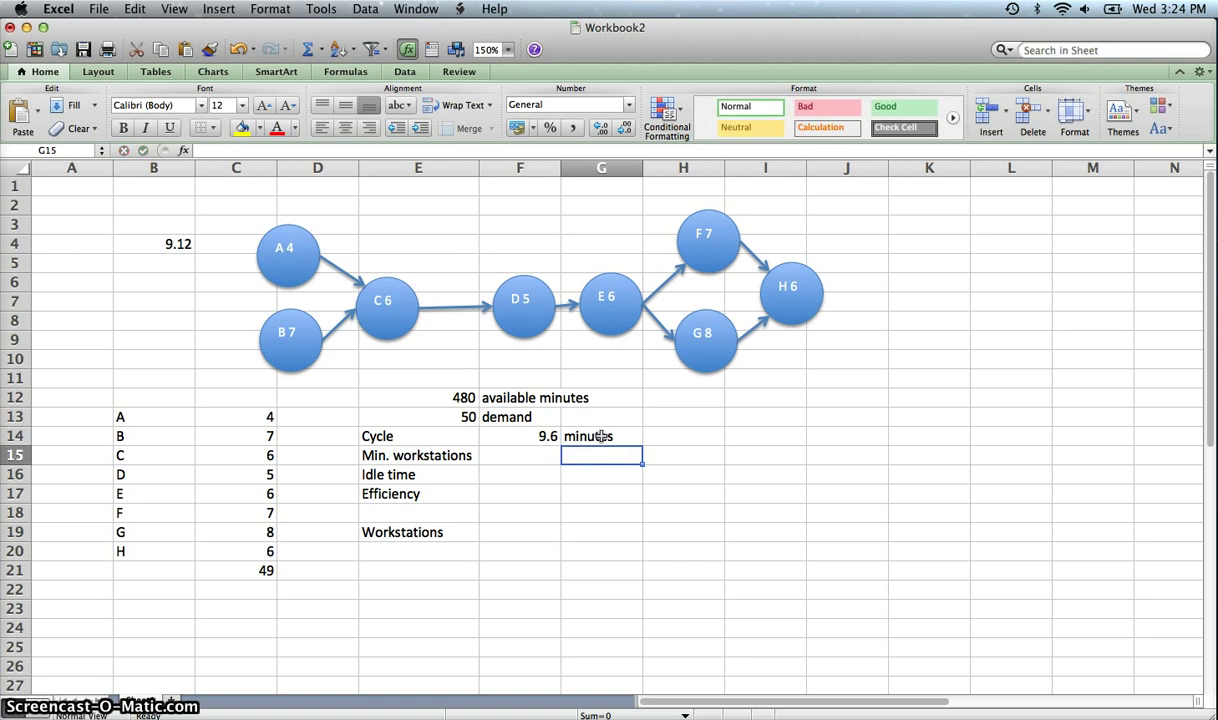
# - Calculate the minimum number of workstations in F15 by dividing the total task time in C21 by the cycle time in F14
pyautogui.press('Left')
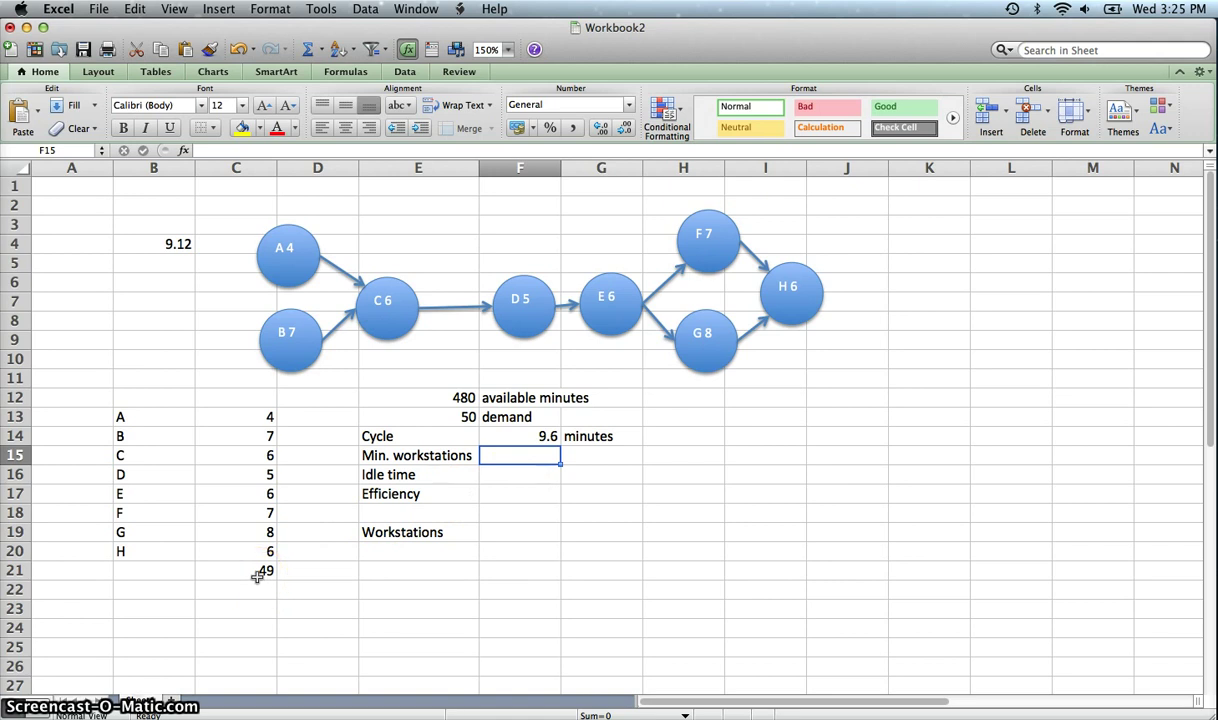
pyautogui.write('=')
pyautogui.click(258, 569)
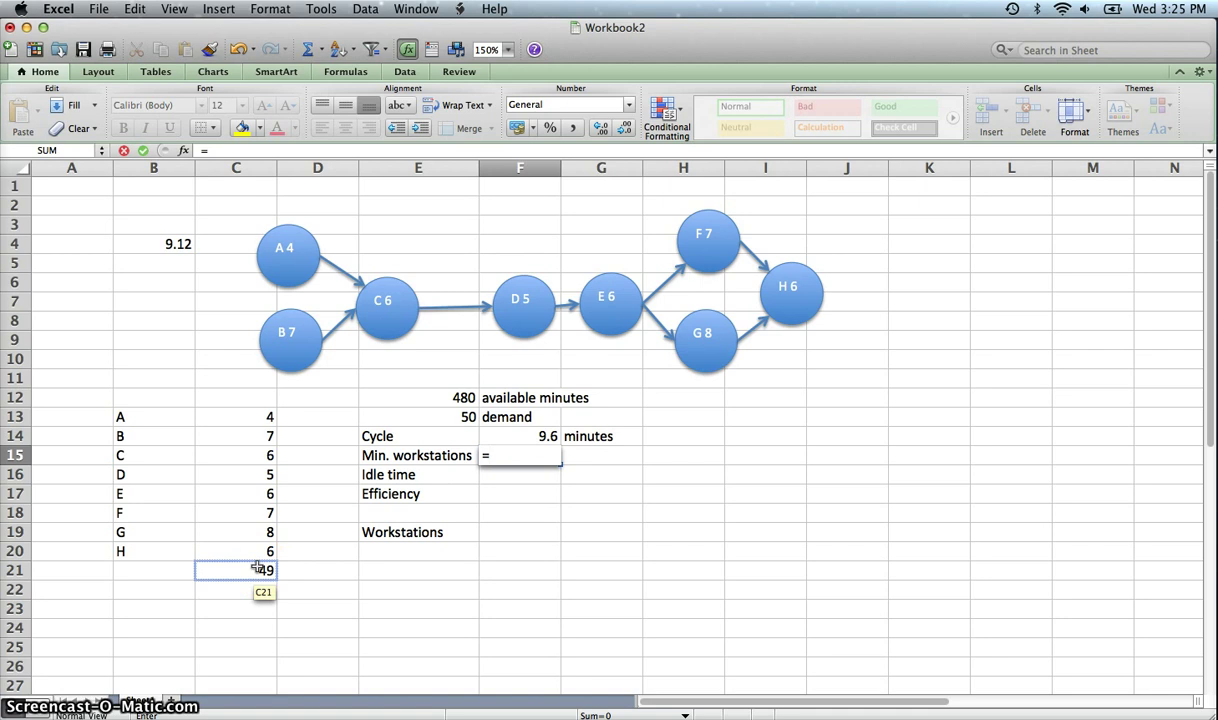
pyautogui.click(258, 569)
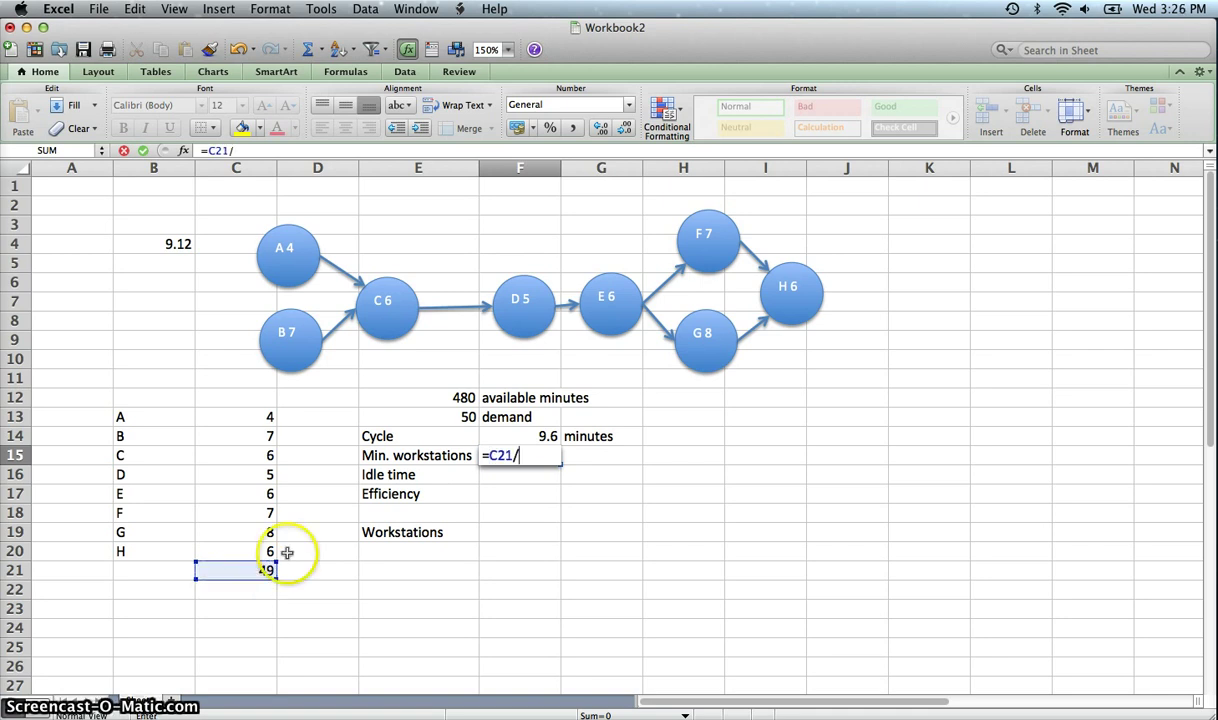
pyautogui.click(548, 436)
pyautogui.press('Return')
pyautogui.click(505, 468)
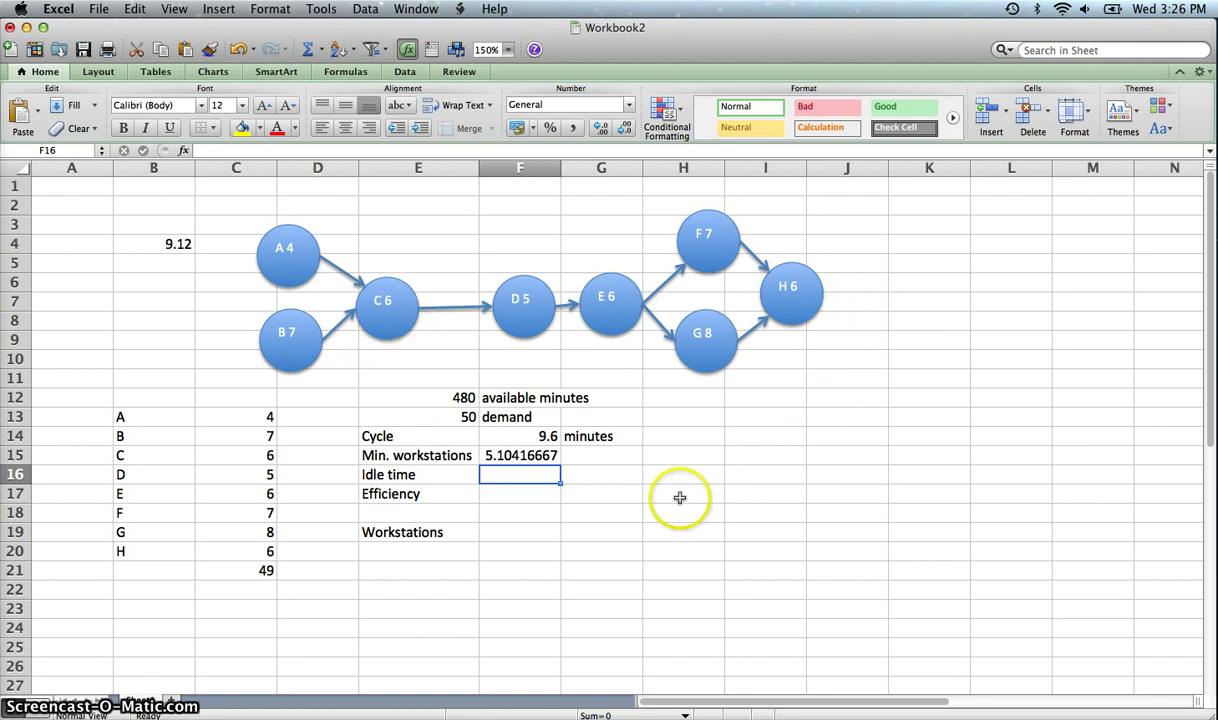
# - Enter the rounded-up workstation count 6 in G15 and the label "workstations" in H15
pyautogui.click(619, 461)
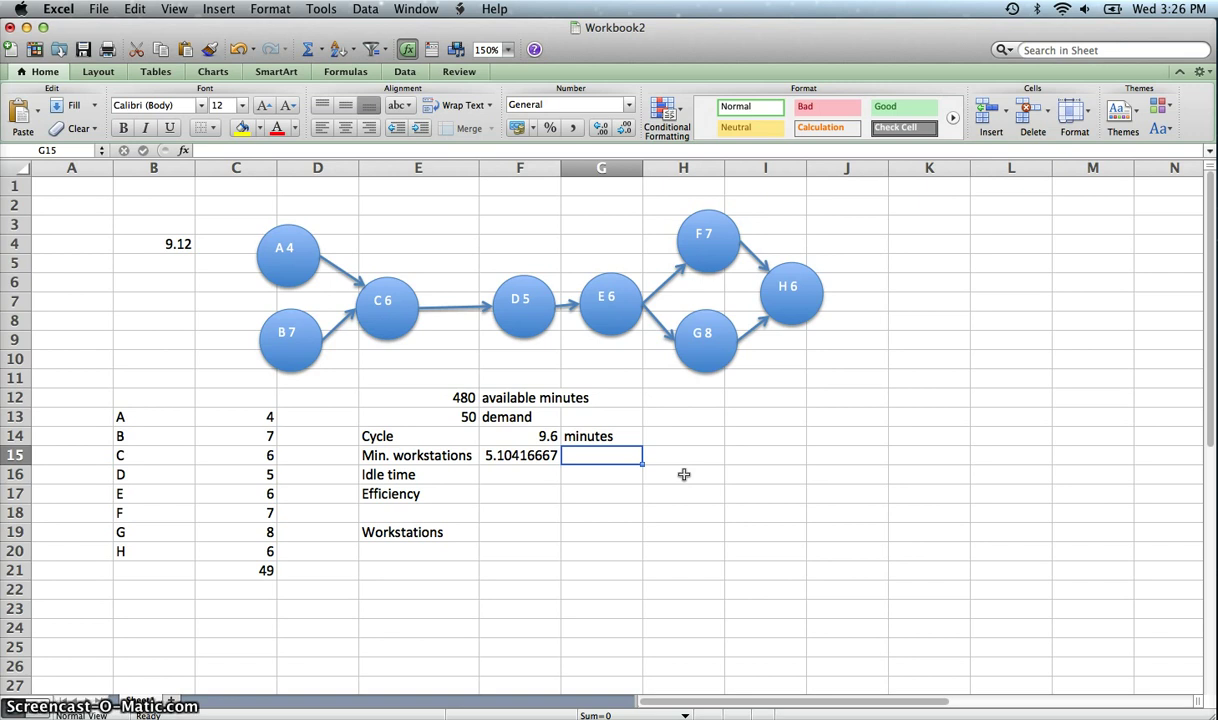
pyautogui.write('6')
pyautogui.press('Tab')
pyautogui.write('workstations')
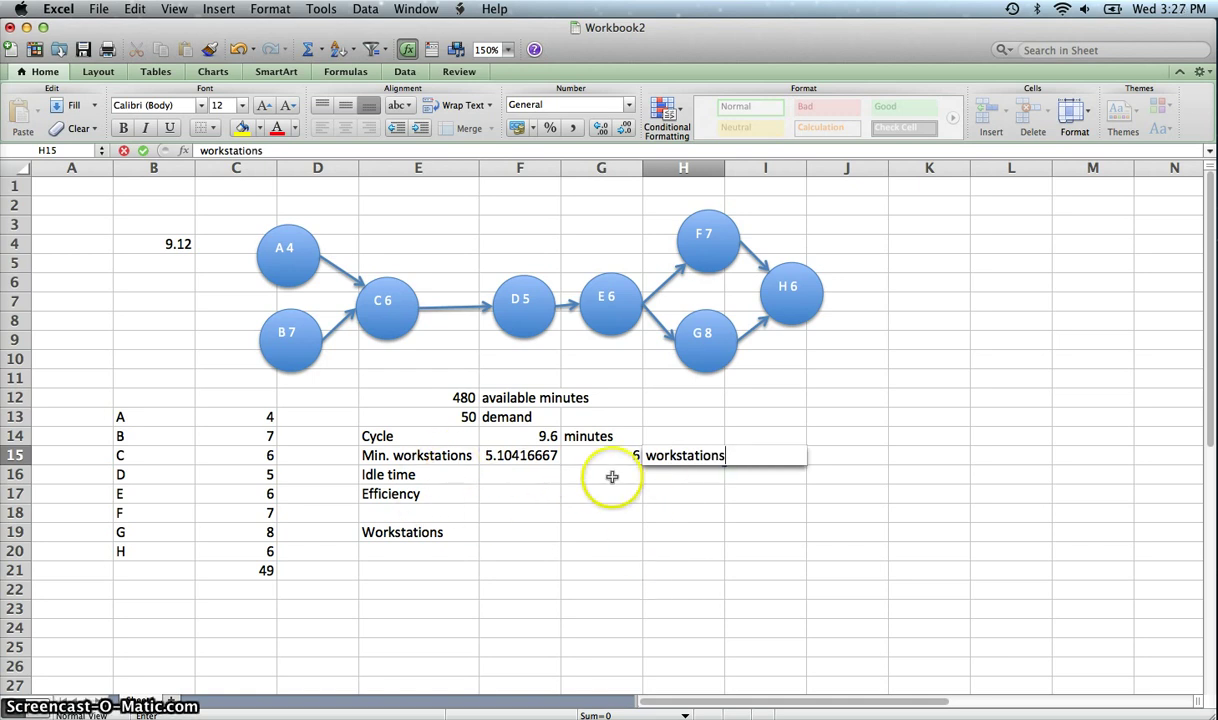
pyautogui.click(605, 509)
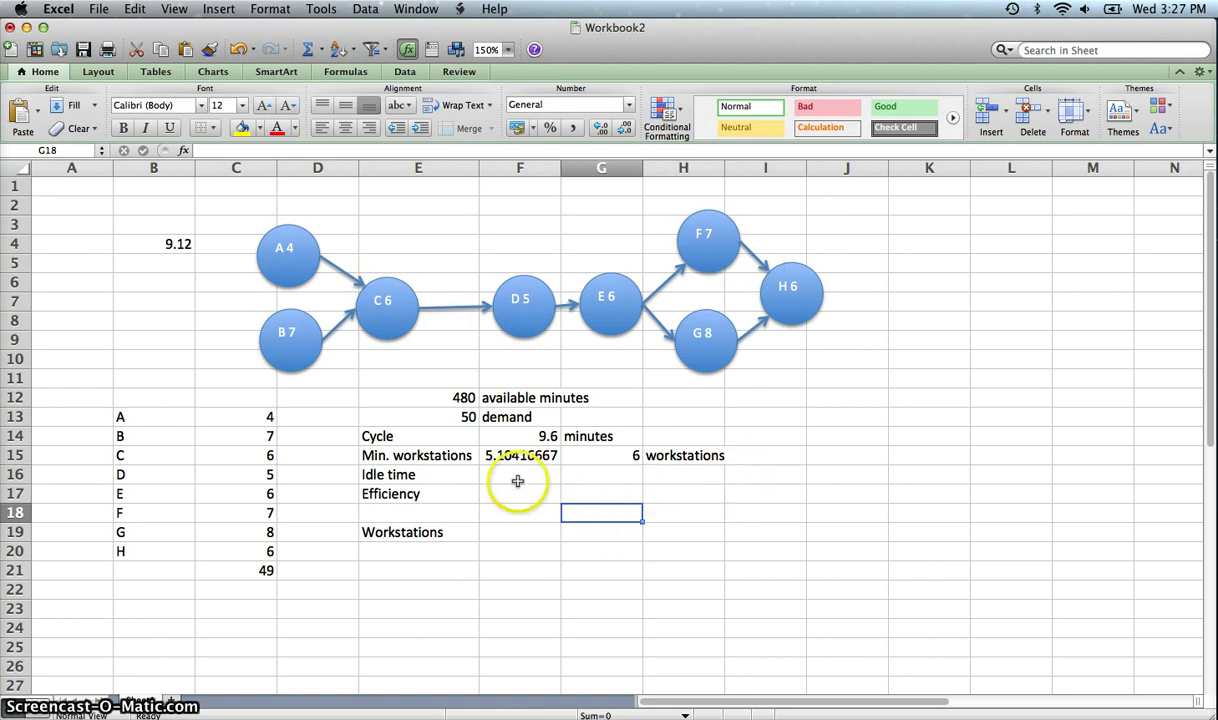
# - Number the workstations 1 through 6 in E20:E25 below the Workstations heading
pyautogui.click(440, 552)
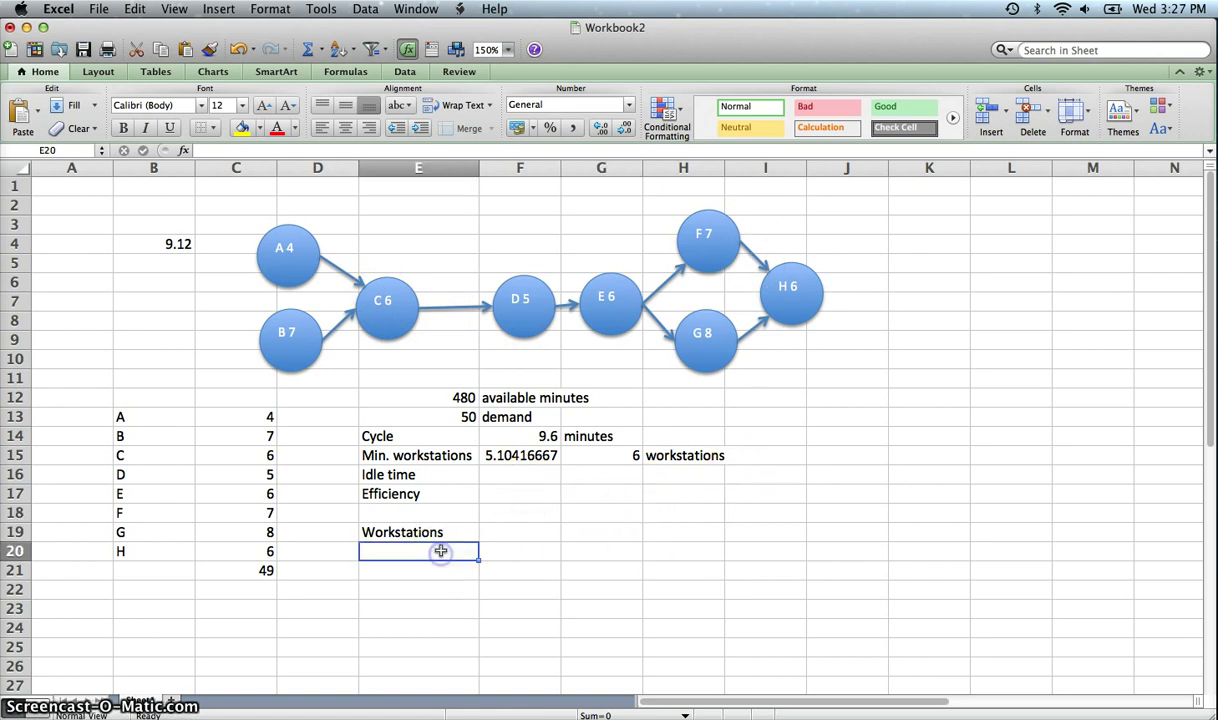
pyautogui.write('1')
pyautogui.press('Return')
pyautogui.write('2')
pyautogui.press('Return')
pyautogui.write('3')
pyautogui.press('Return')
pyautogui.write('4')
pyautogui.press('Return')
pyautogui.write('5')
pyautogui.press('Return')
pyautogui.write('6')
pyautogui.press('Return')
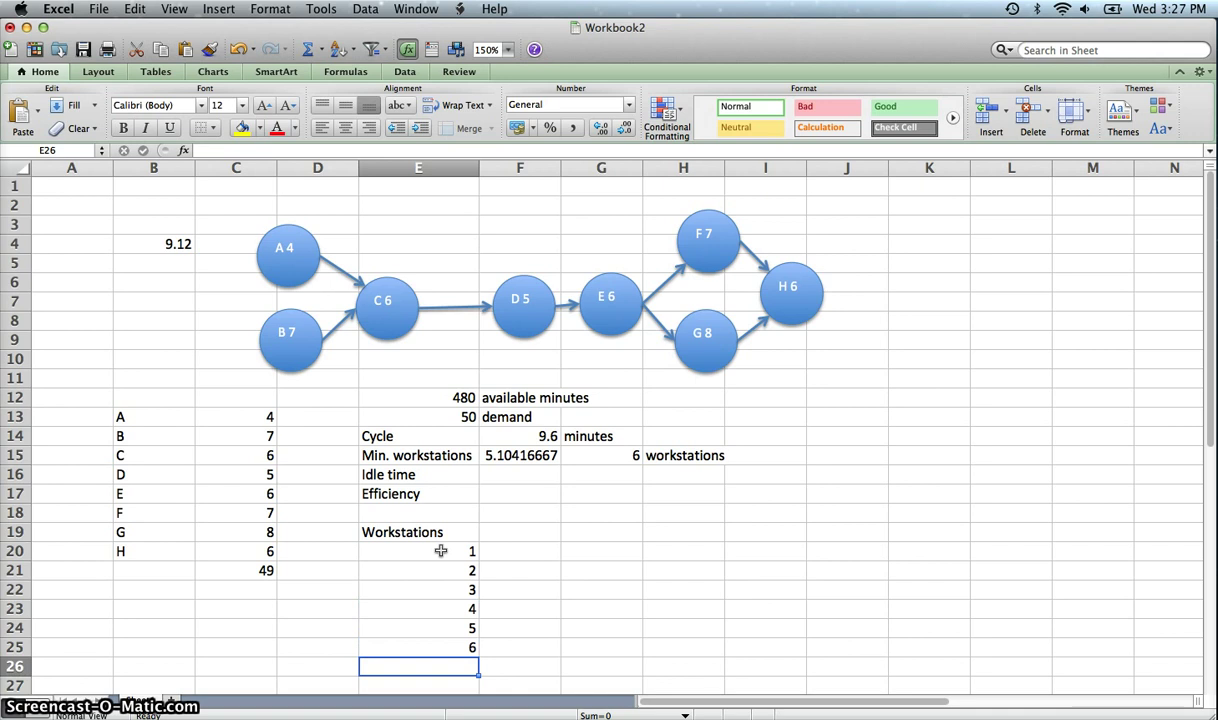
# - Assign tasks A, B, C, D, E and F to workstations 1 through 6 in F20:F25
pyautogui.press('Right')
pyautogui.press('Up')
pyautogui.press('Up')
pyautogui.press('Up')
pyautogui.press('Up')
pyautogui.press('Up')
pyautogui.press('Up')
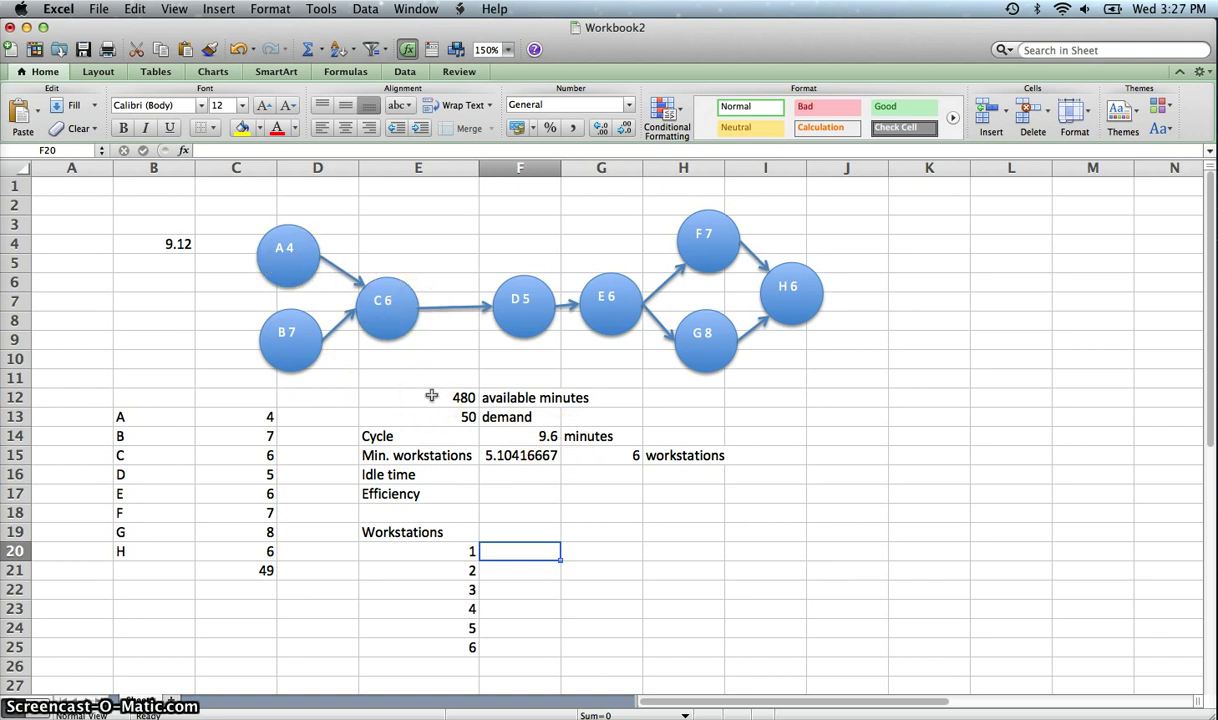
pyautogui.write('A')
pyautogui.press('Return')
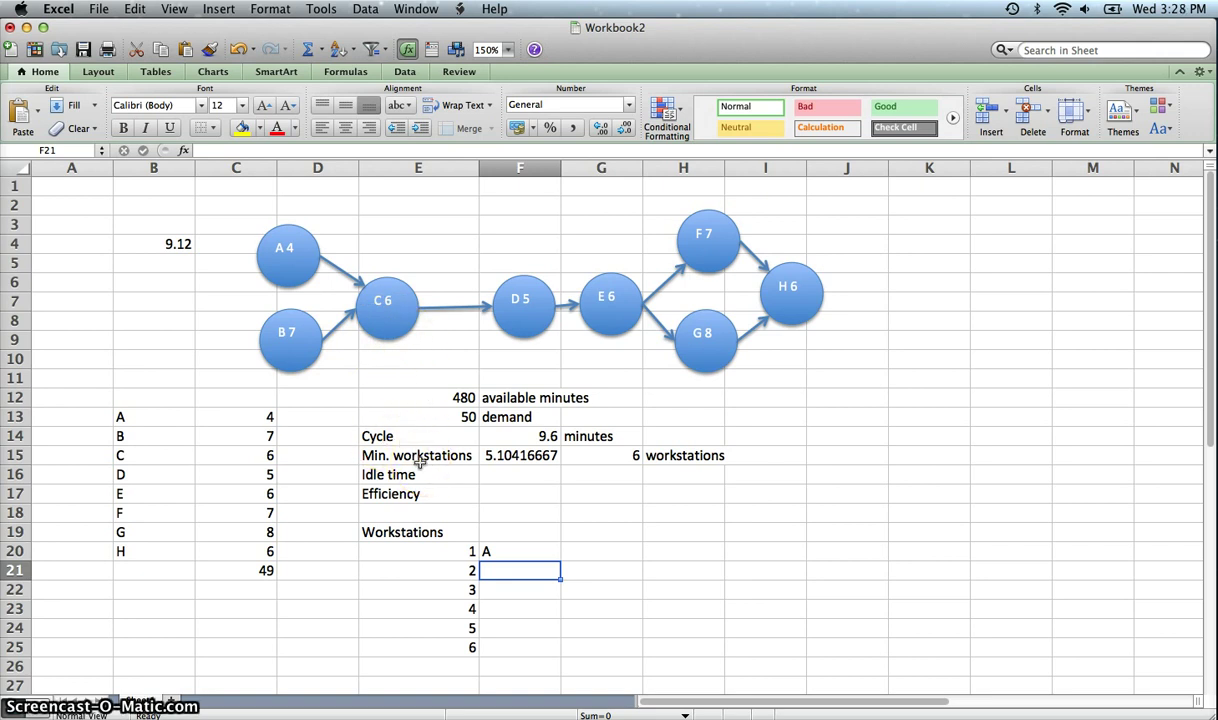
pyautogui.write('B')
pyautogui.press('Return')
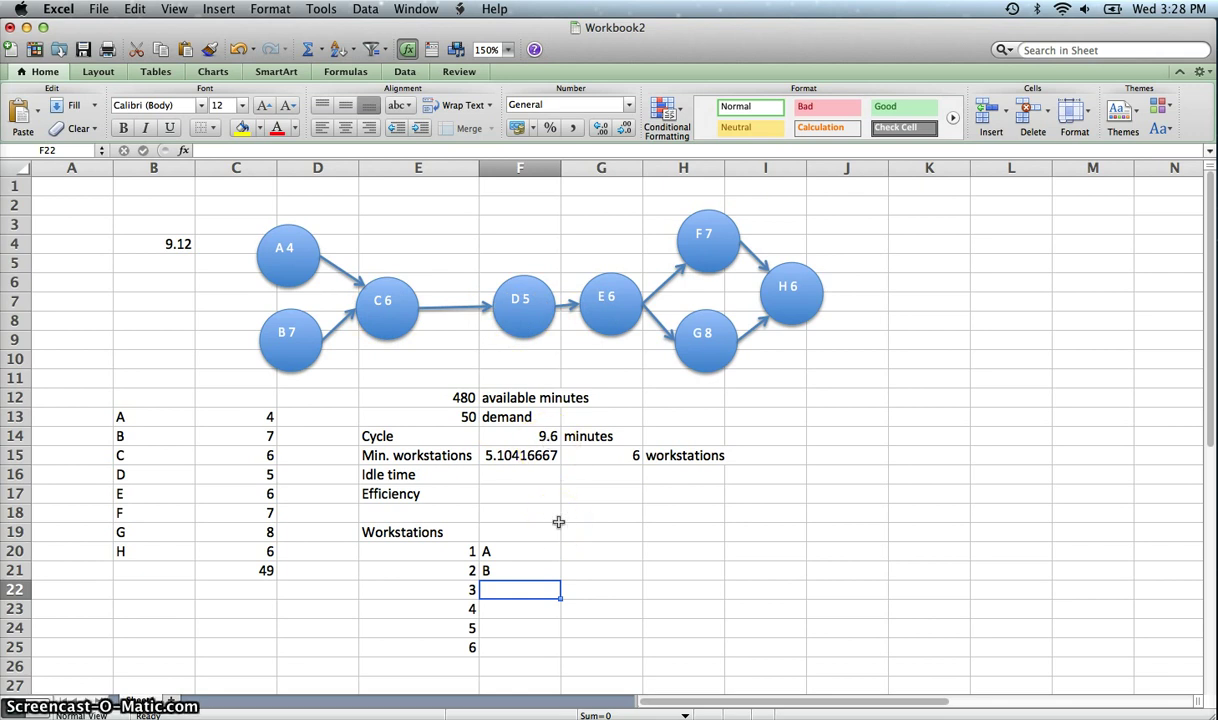
pyautogui.write('C')
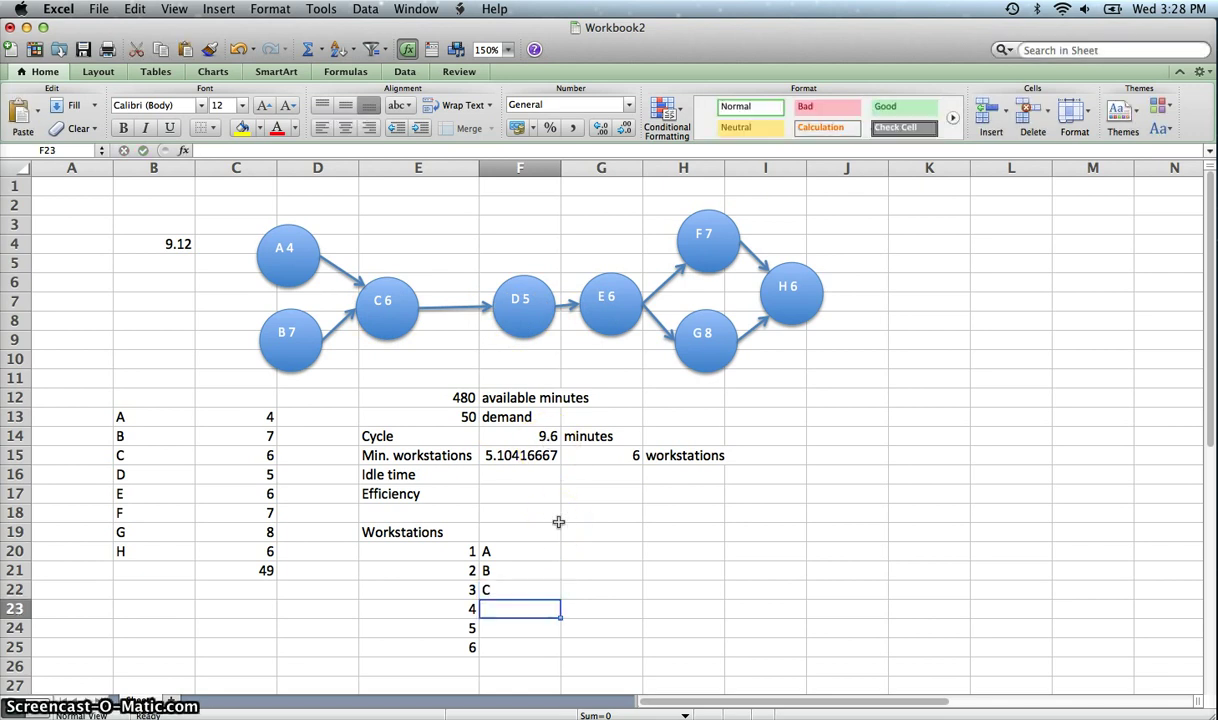
pyautogui.press('Return')
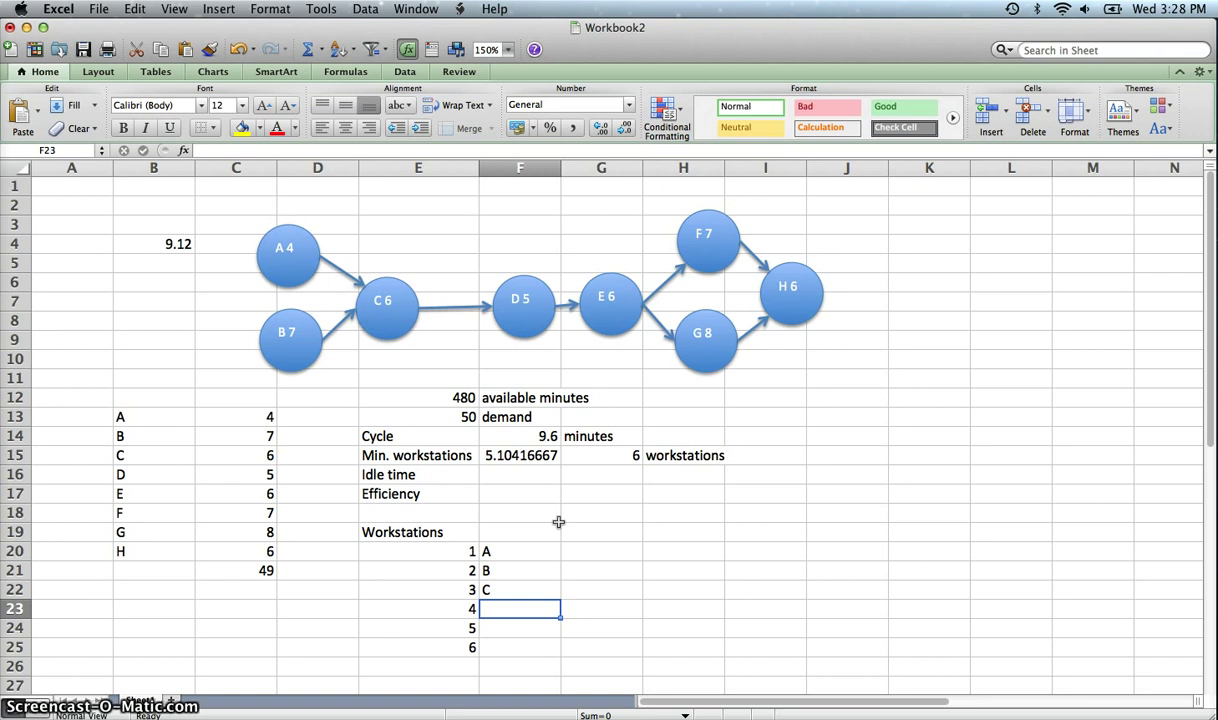
pyautogui.write('d')
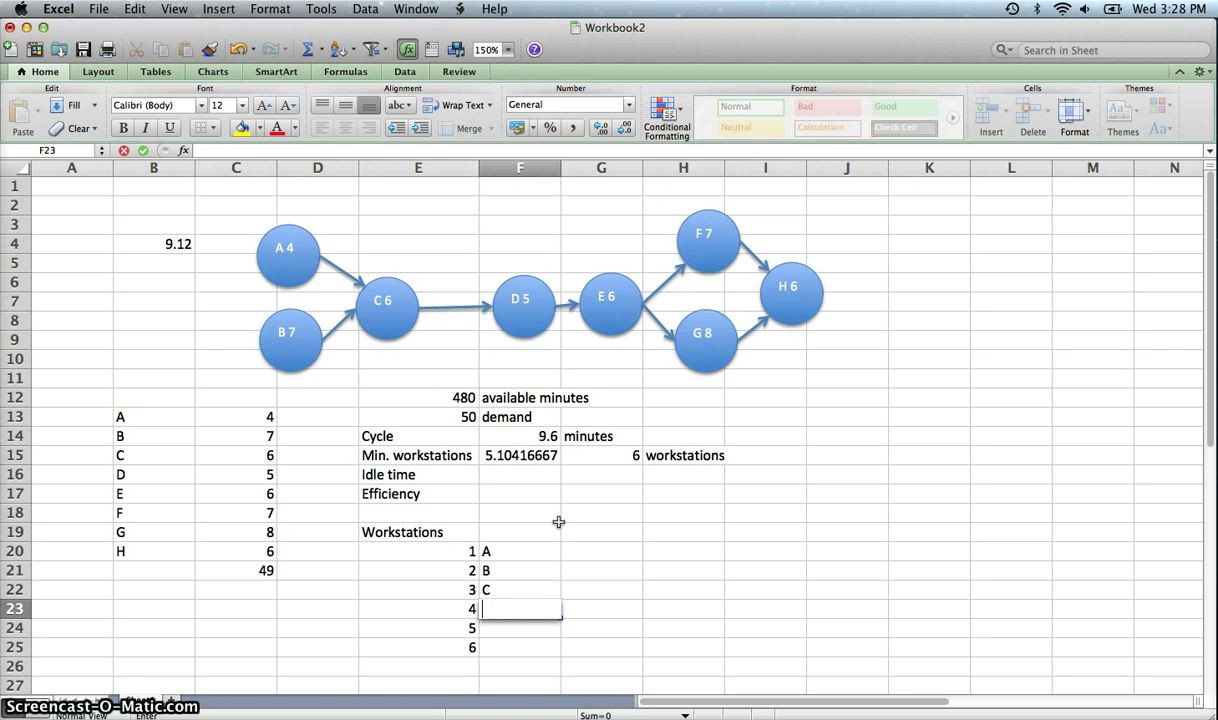
pyautogui.press('Return')
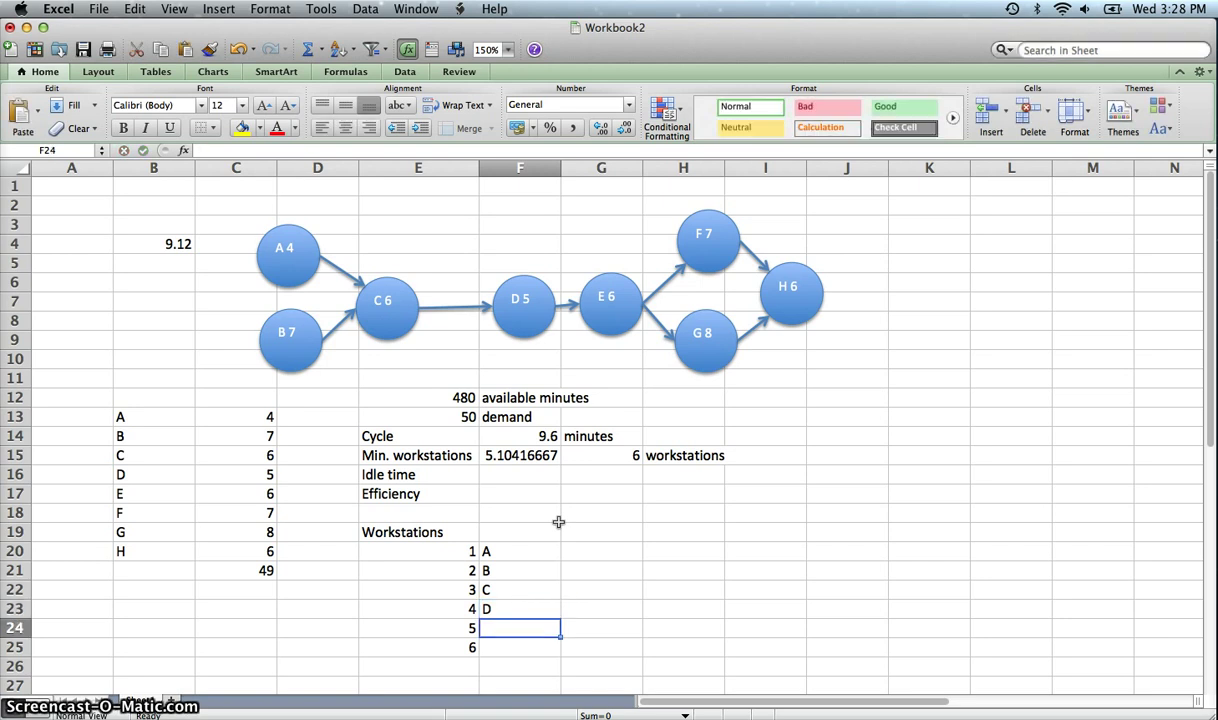
pyautogui.write('E')
pyautogui.press('Return')
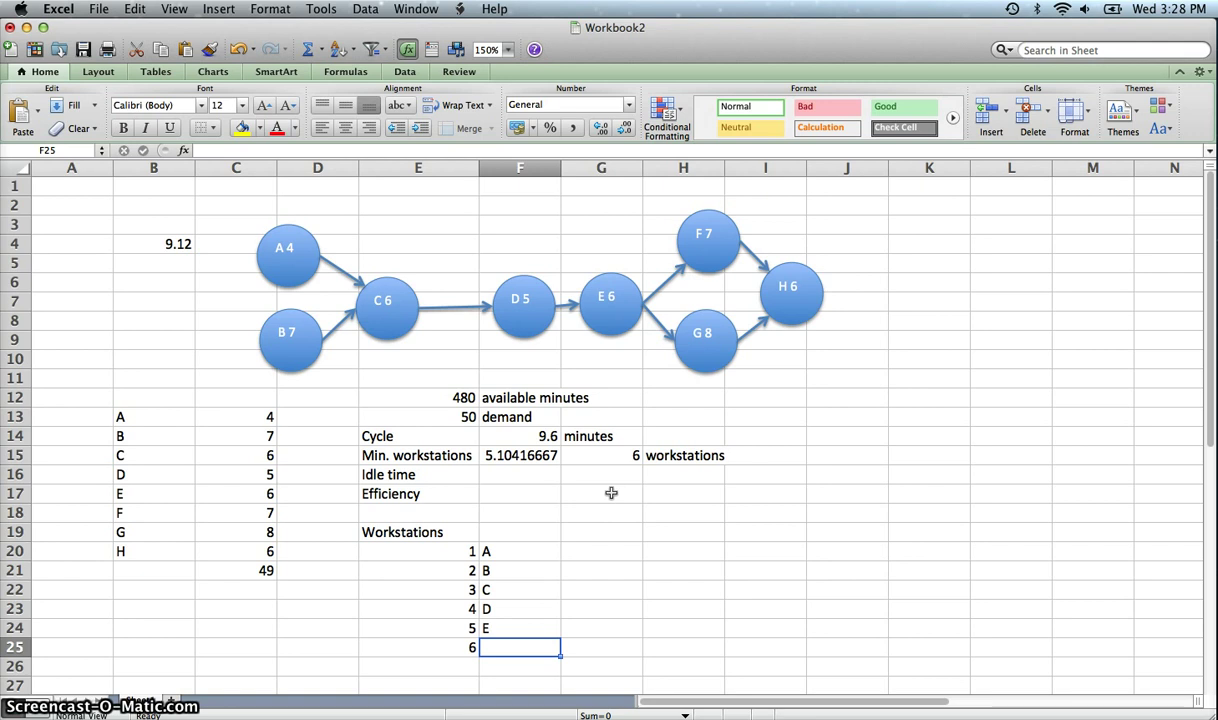
pyautogui.write('F')
pyautogui.press('Return')
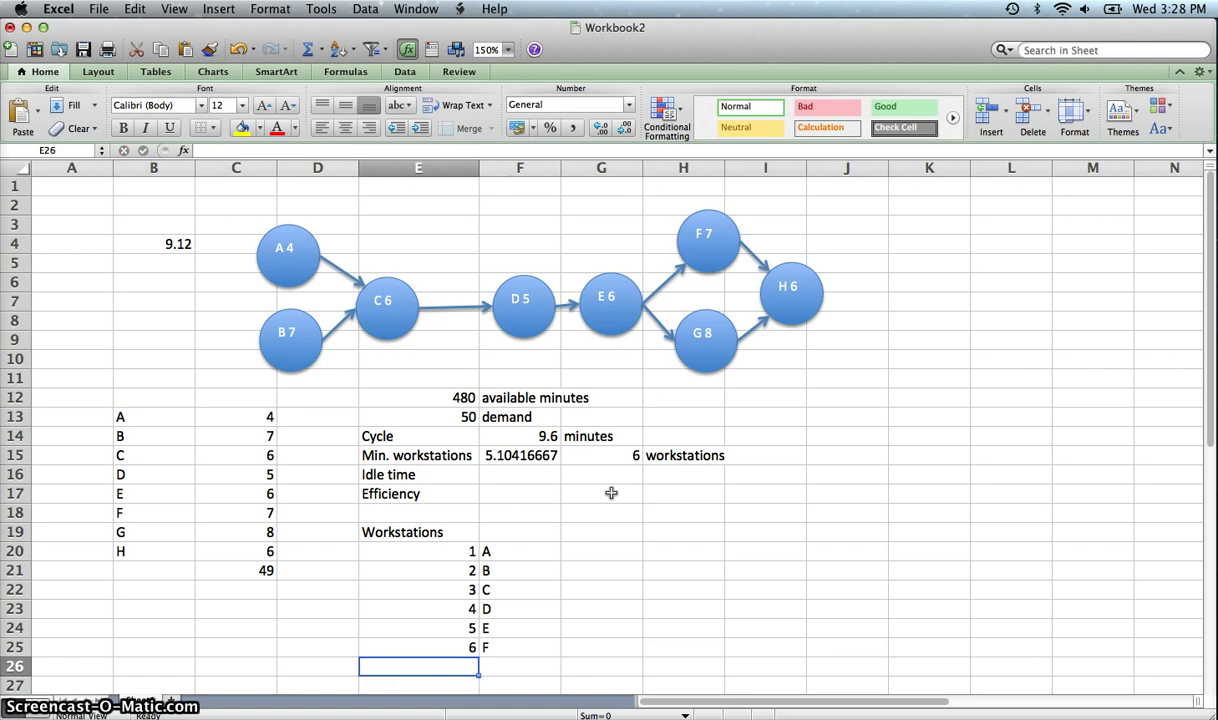
# - Add workstations 7 and 8 in E26:E27 and assign tasks G and H to them in F26:F27
pyautogui.write('7')
pyautogui.press('Return')
pyautogui.write('8')
pyautogui.press('Up')
pyautogui.press('Right')
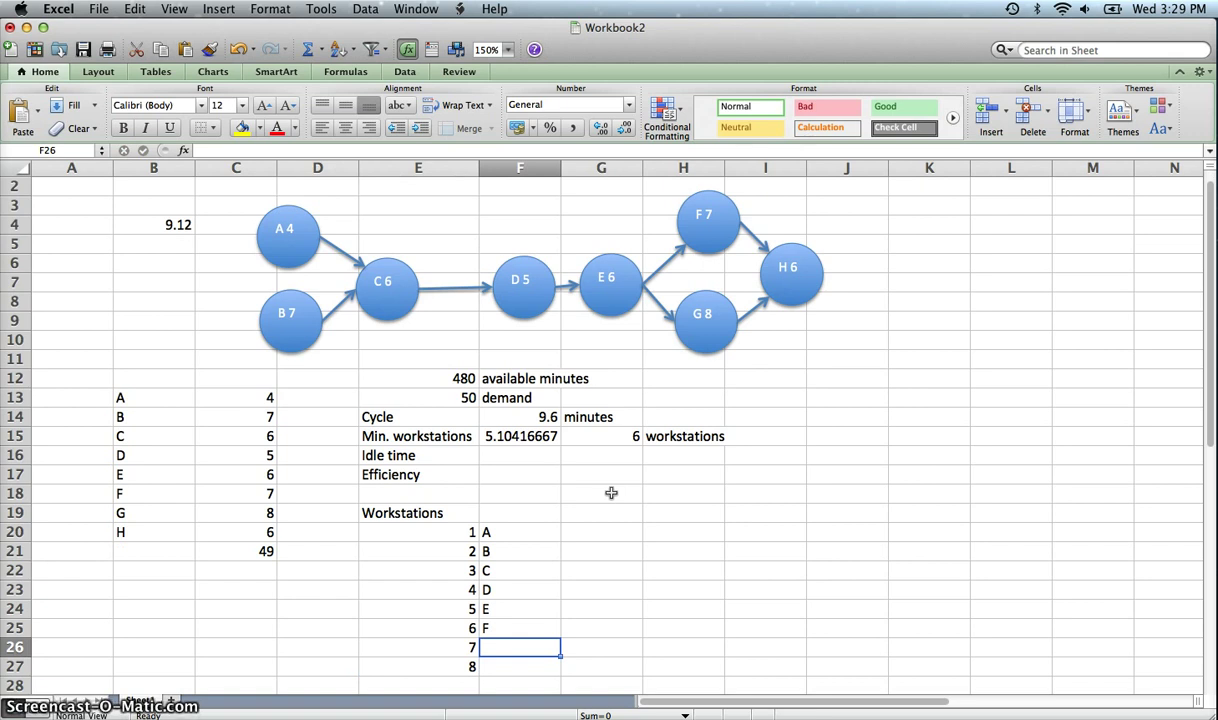
pyautogui.write('G')
pyautogui.press('Return')
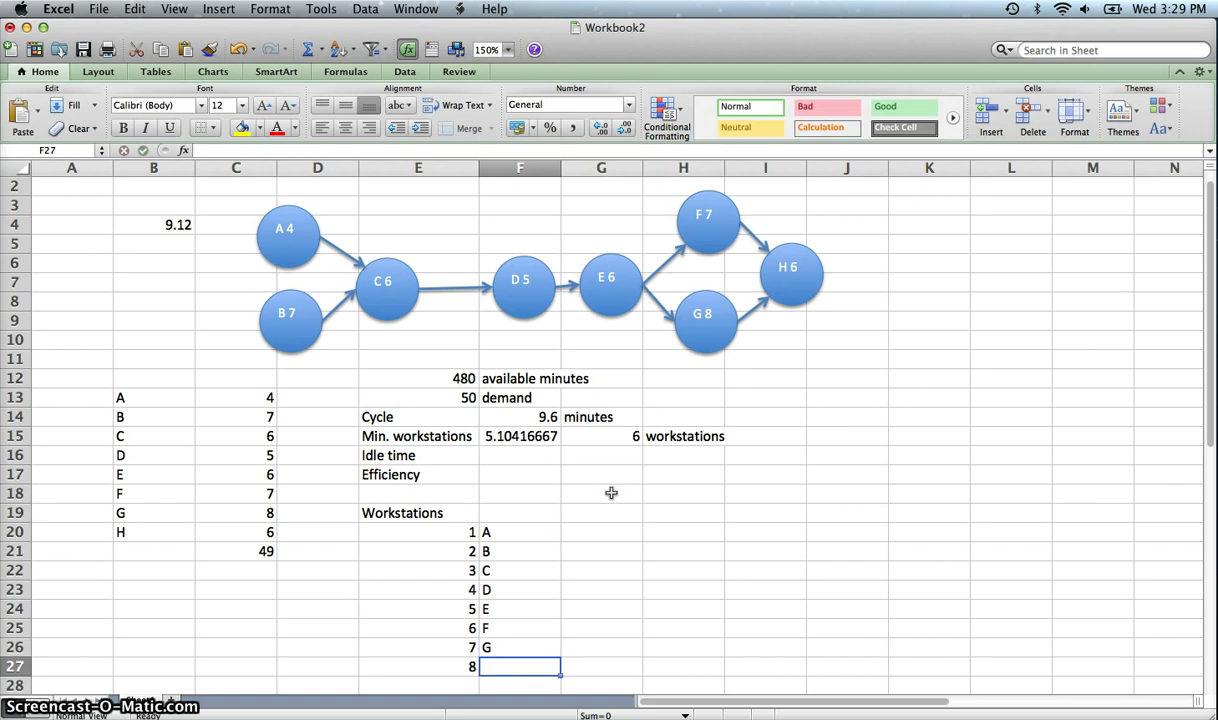
pyautogui.write('H')
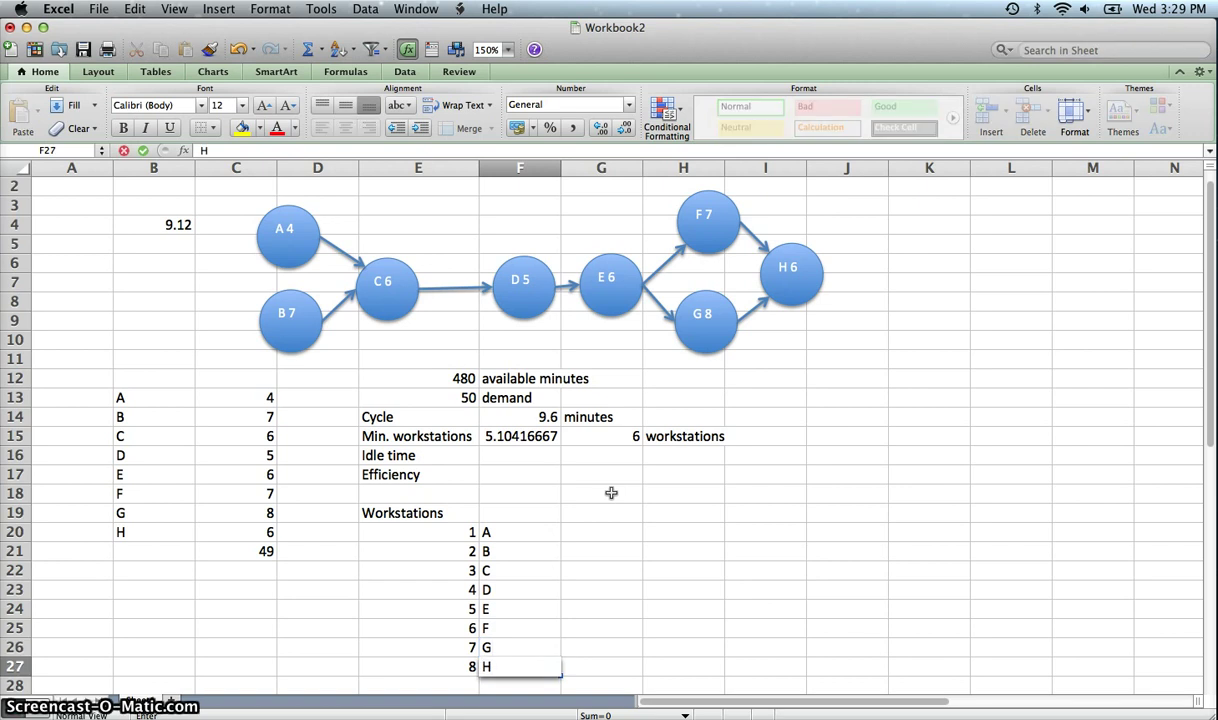
pyautogui.press('Tab')
# - Calculate workstation 1's idle time in G20 with the formula =$F$14-C13, keeping the cycle time reference absolute
pyautogui.press('Up')
pyautogui.press('Up')
pyautogui.press('Up')
pyautogui.press('Up')
pyautogui.press('Up')
pyautogui.press('Up')
pyautogui.press('Up')
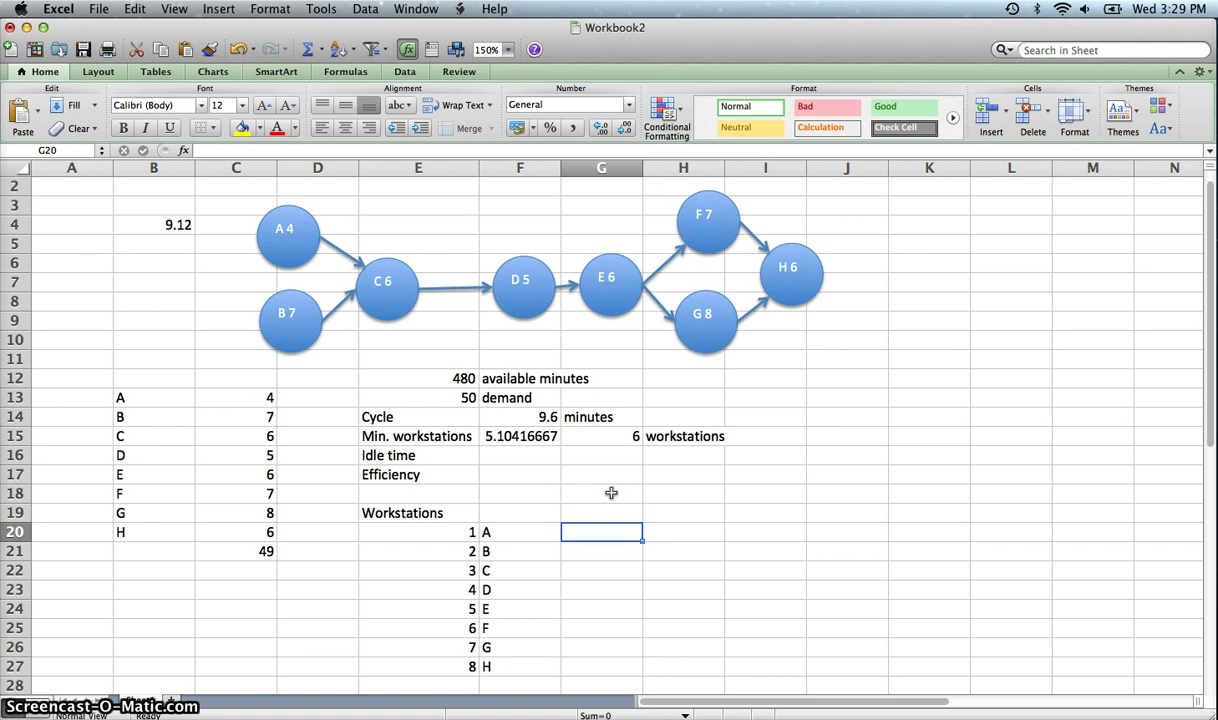
pyautogui.write('=')
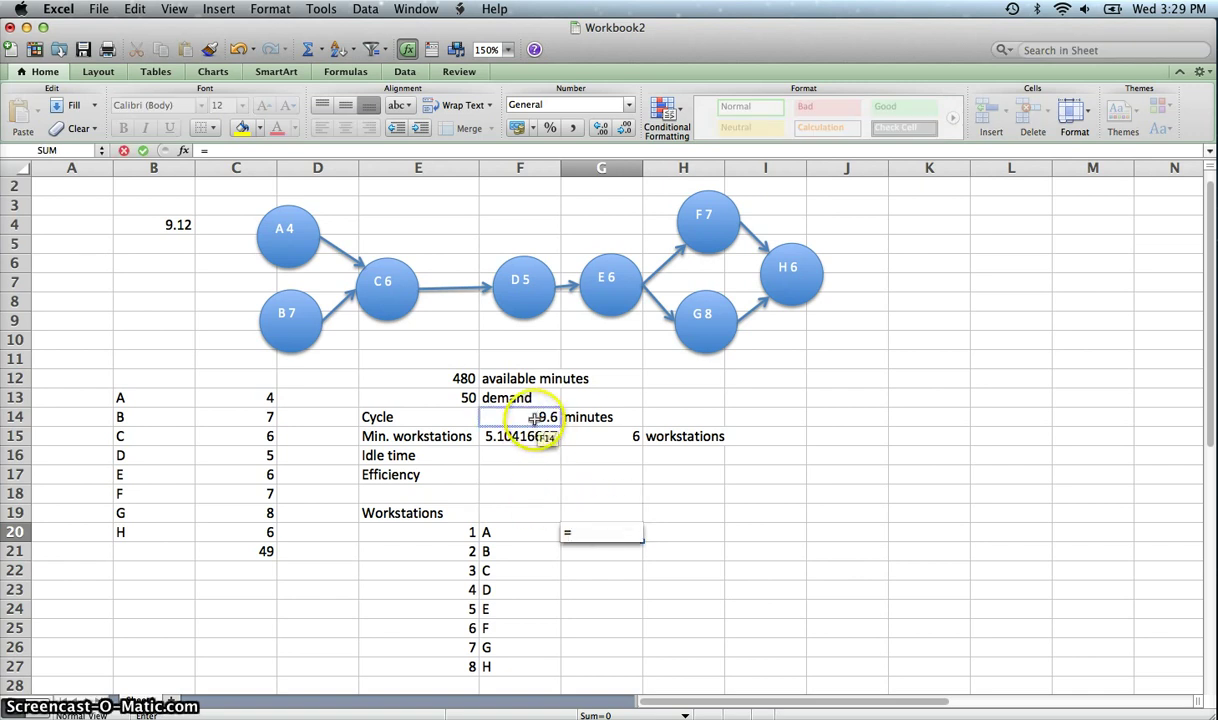
pyautogui.click(533, 417)
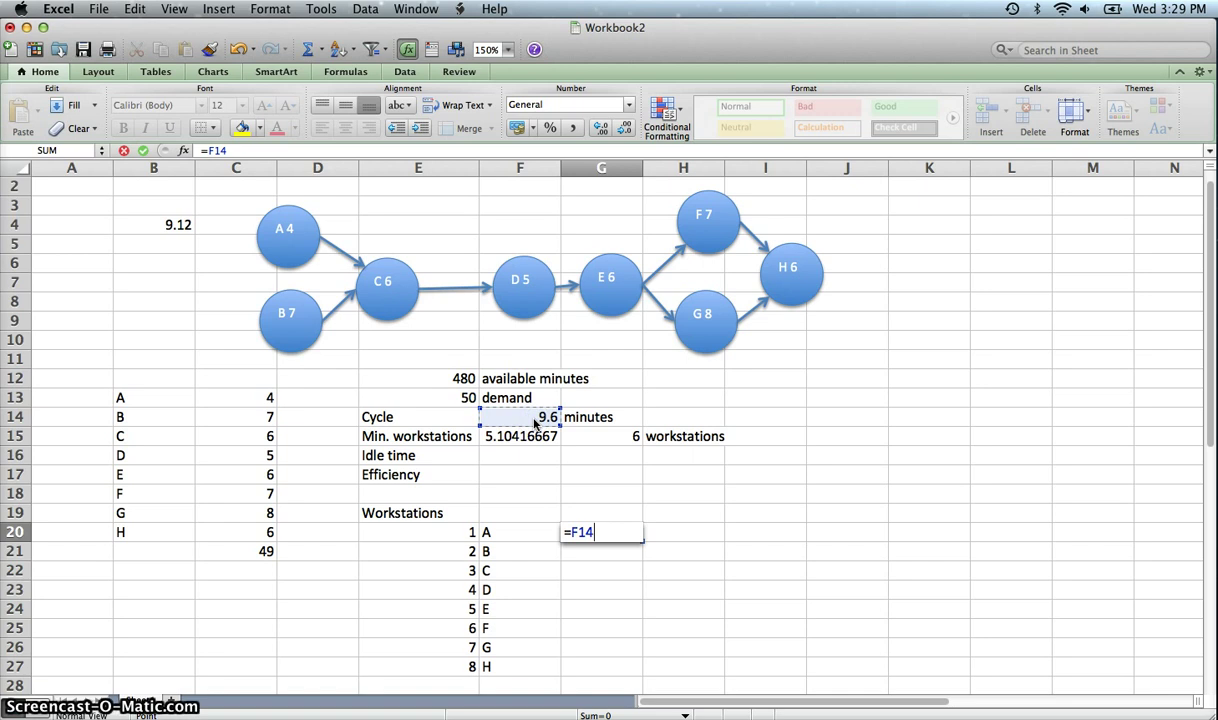
pyautogui.click(563, 528)
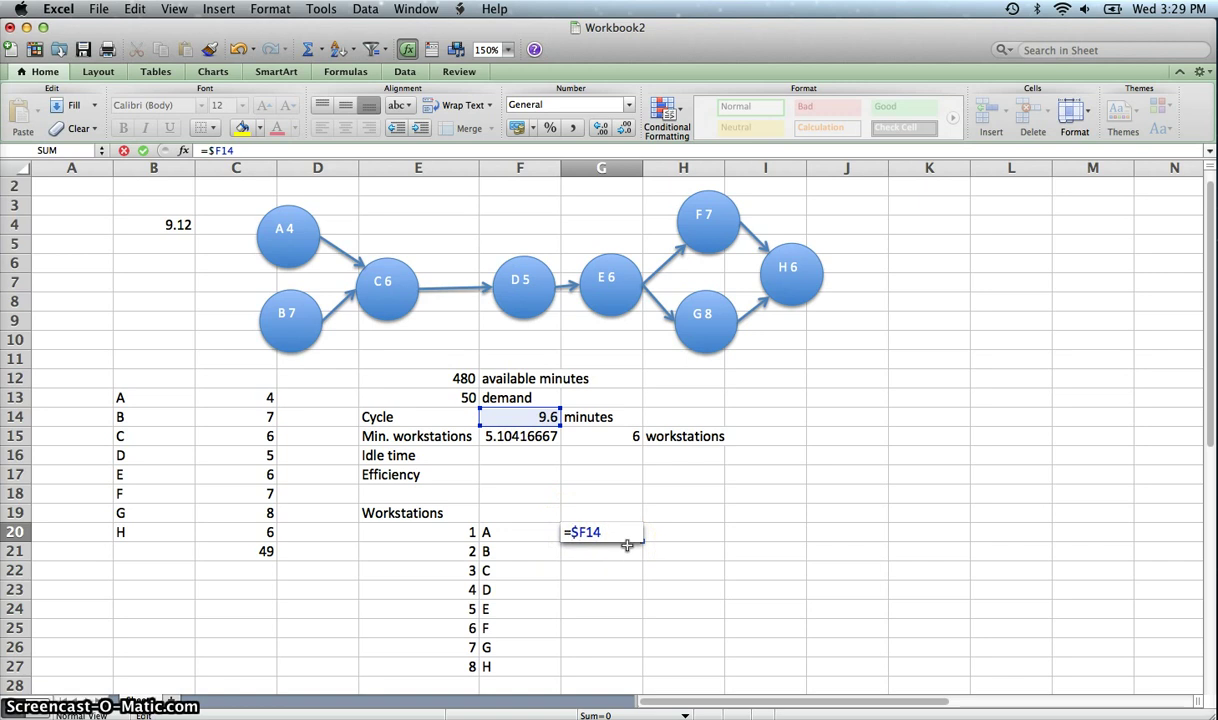
pyautogui.click(593, 533)
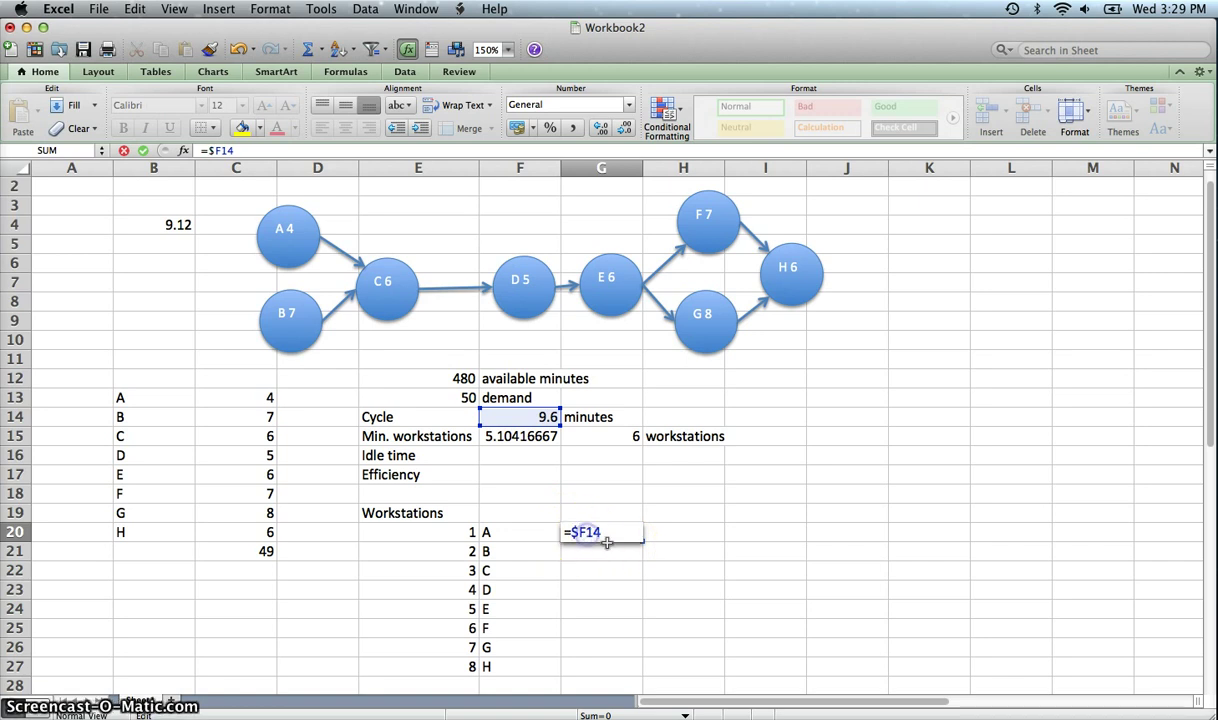
pyautogui.click(592, 538)
pyautogui.moveTo(593, 533); pyautogui.dragTo(587, 533)
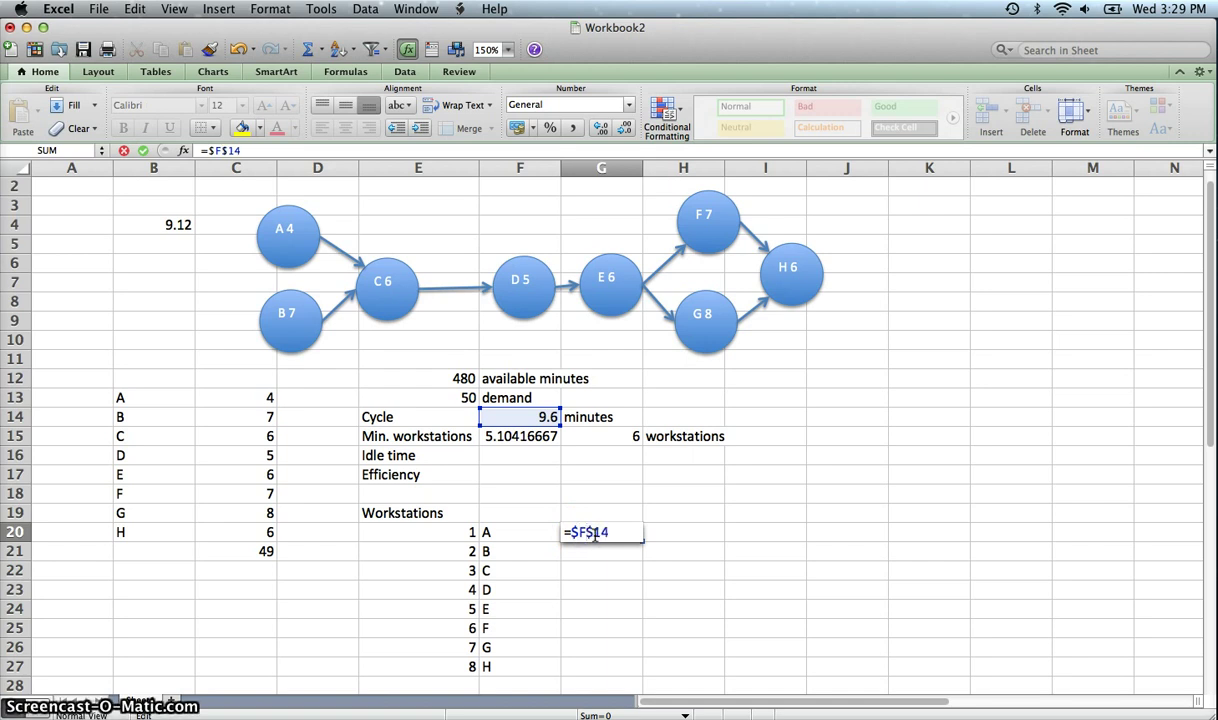
pyautogui.click(618, 530)
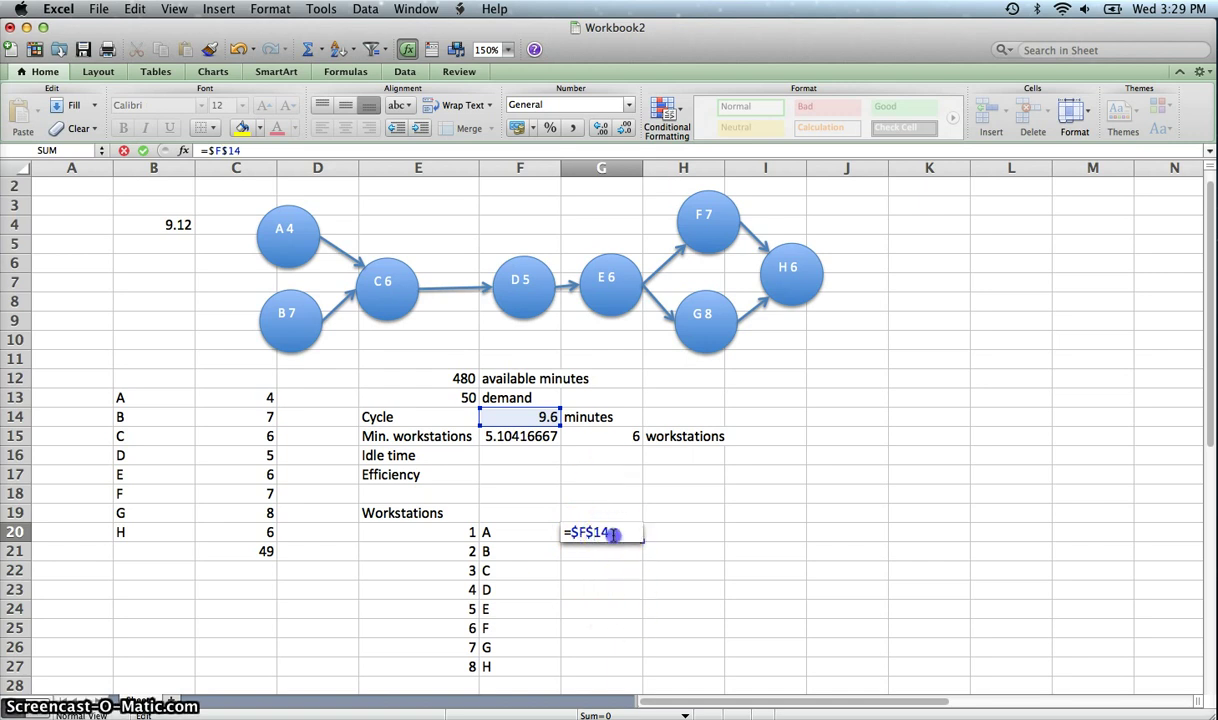
pyautogui.write('-')
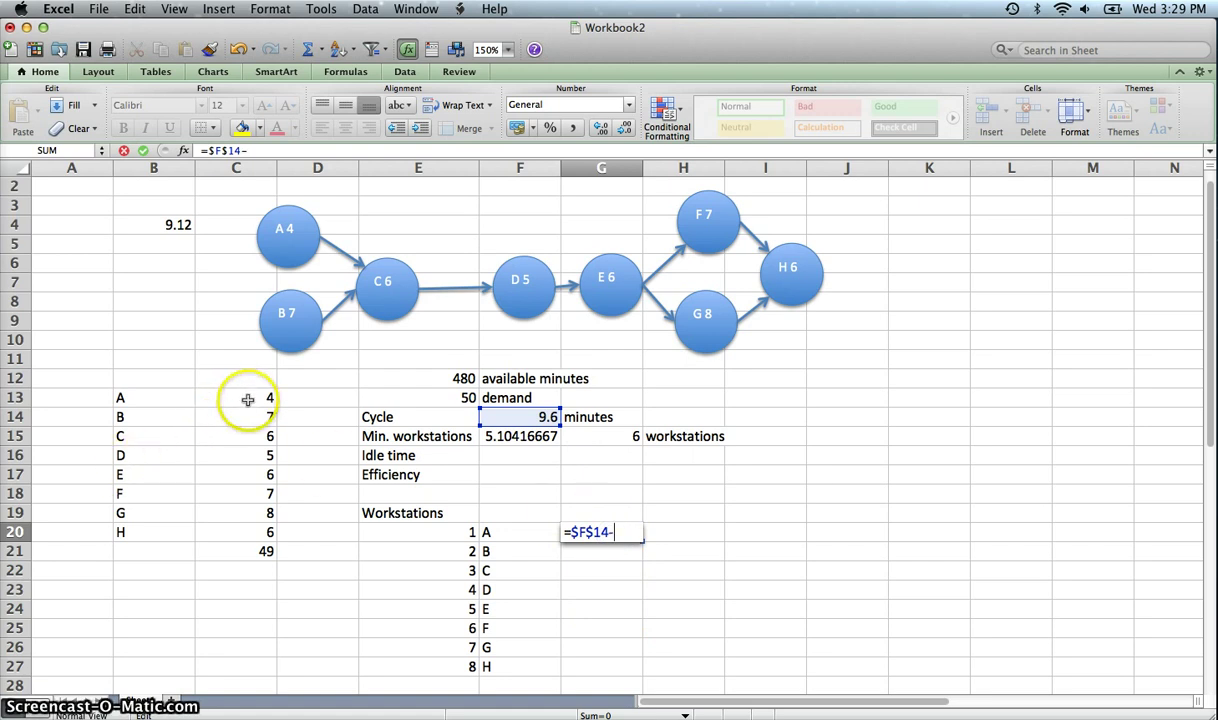
pyautogui.click(248, 399)
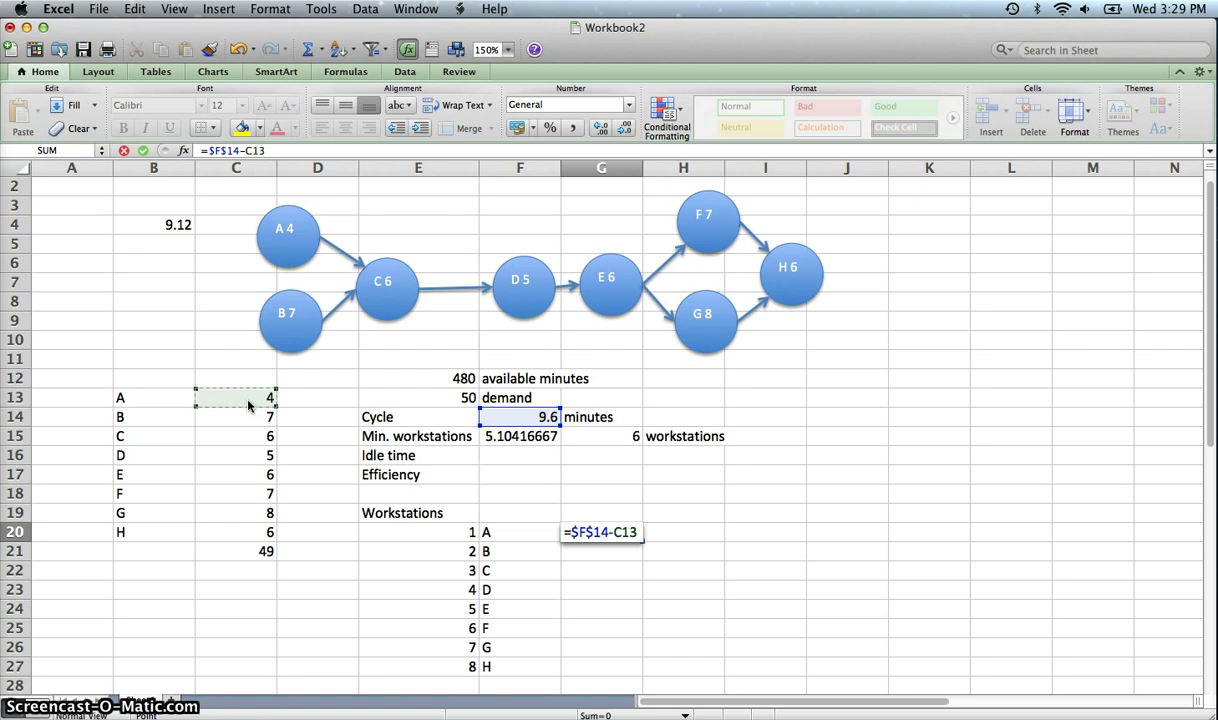
pyautogui.press('Return')
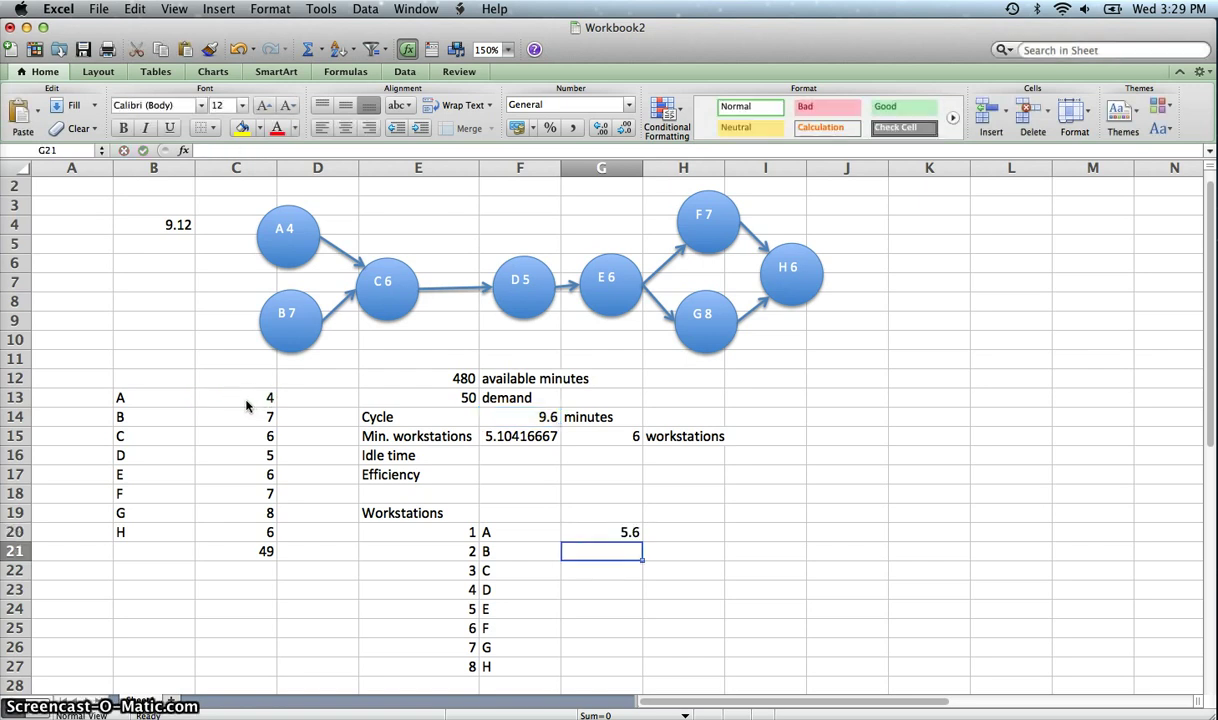
# - Fill the idle time formula from G20 down through G27 and check the cell references in G25
pyautogui.click(621, 532)
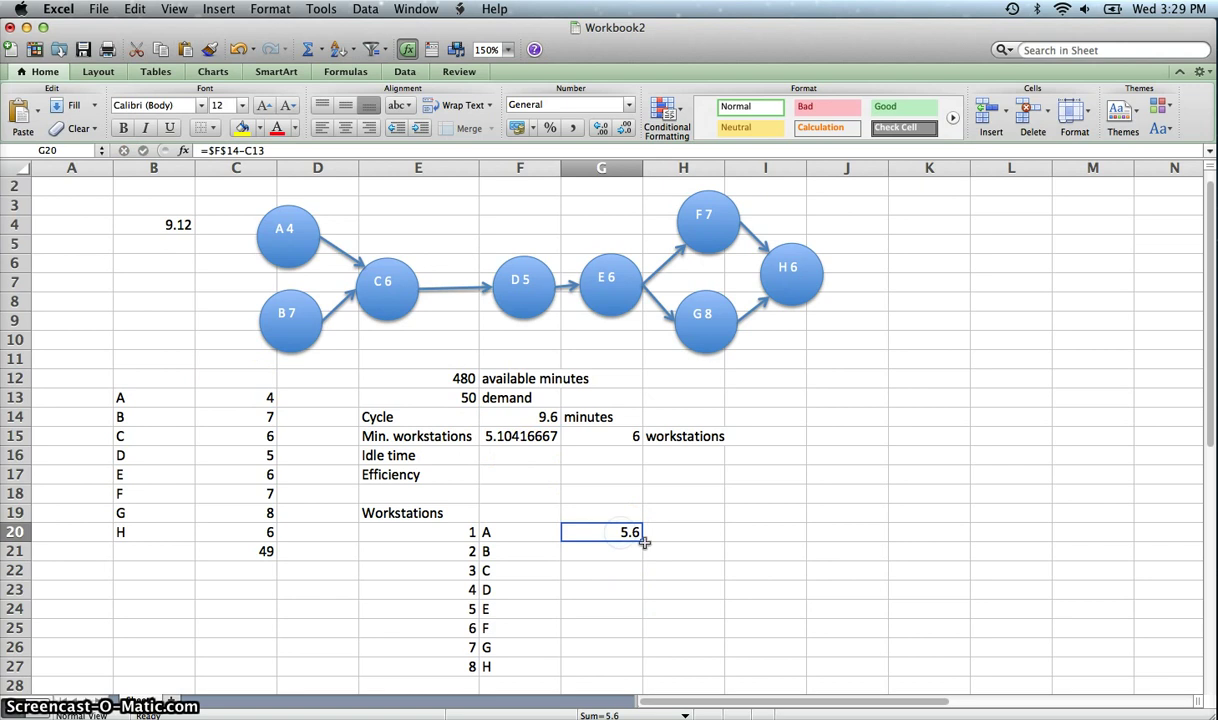
pyautogui.moveTo(641, 540); pyautogui.dragTo(631, 666)
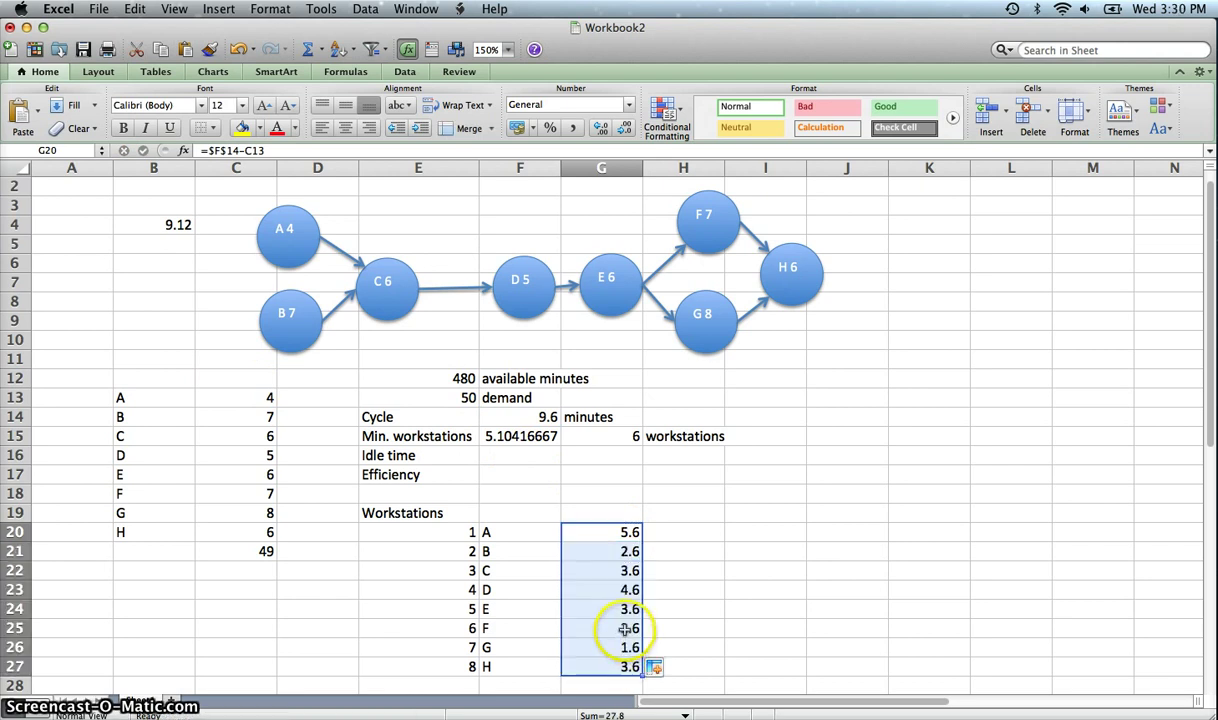
pyautogui.doubleClick(624, 629)
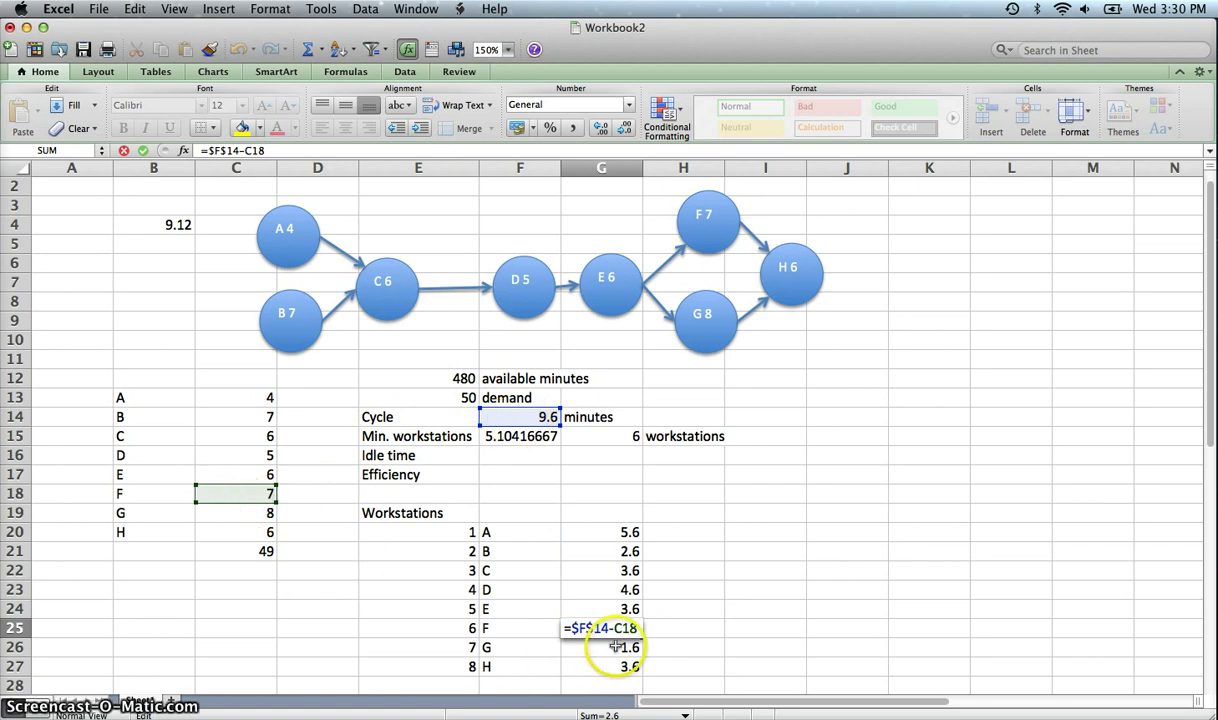
pyautogui.press('Escape')
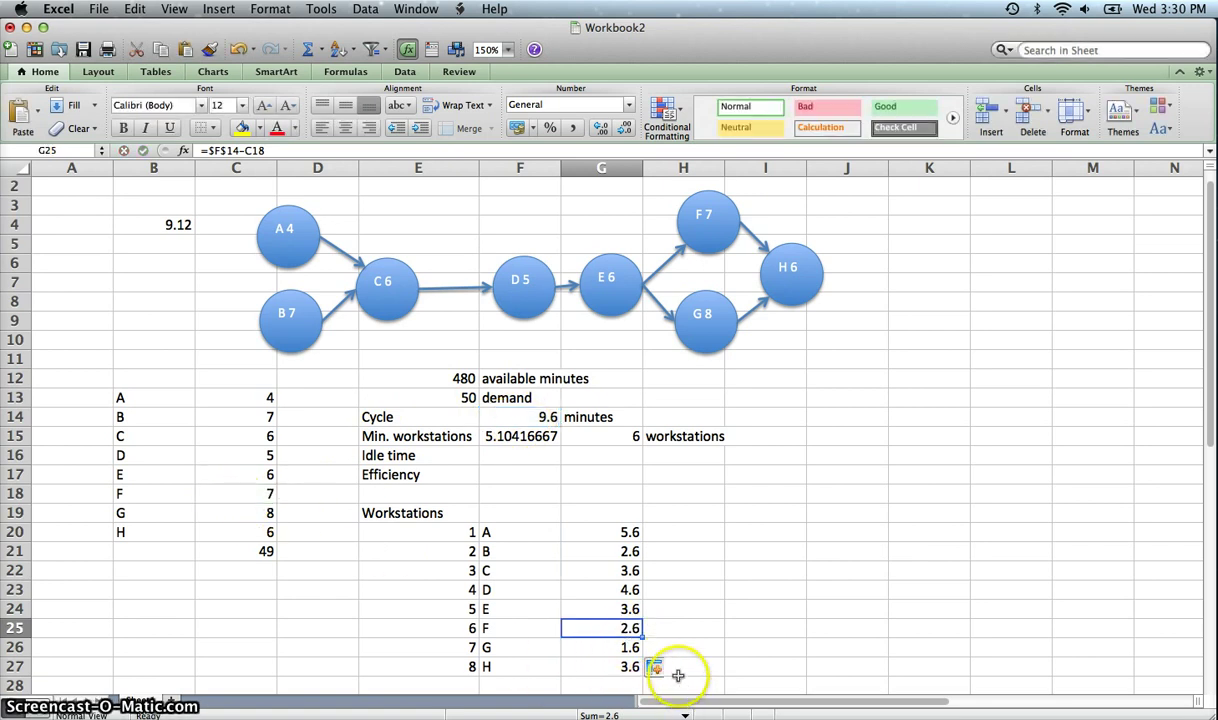
# - Total the idle times G20:G27 with a SUM formula in G28 and enter the label "minutes" in H28
pyautogui.scroll(-1, 706, 610)
pyautogui.scroll(2, 706, 610)
pyautogui.scroll(-11, 702, 612)
pyautogui.click(602, 474)
pyautogui.write('=sum(')
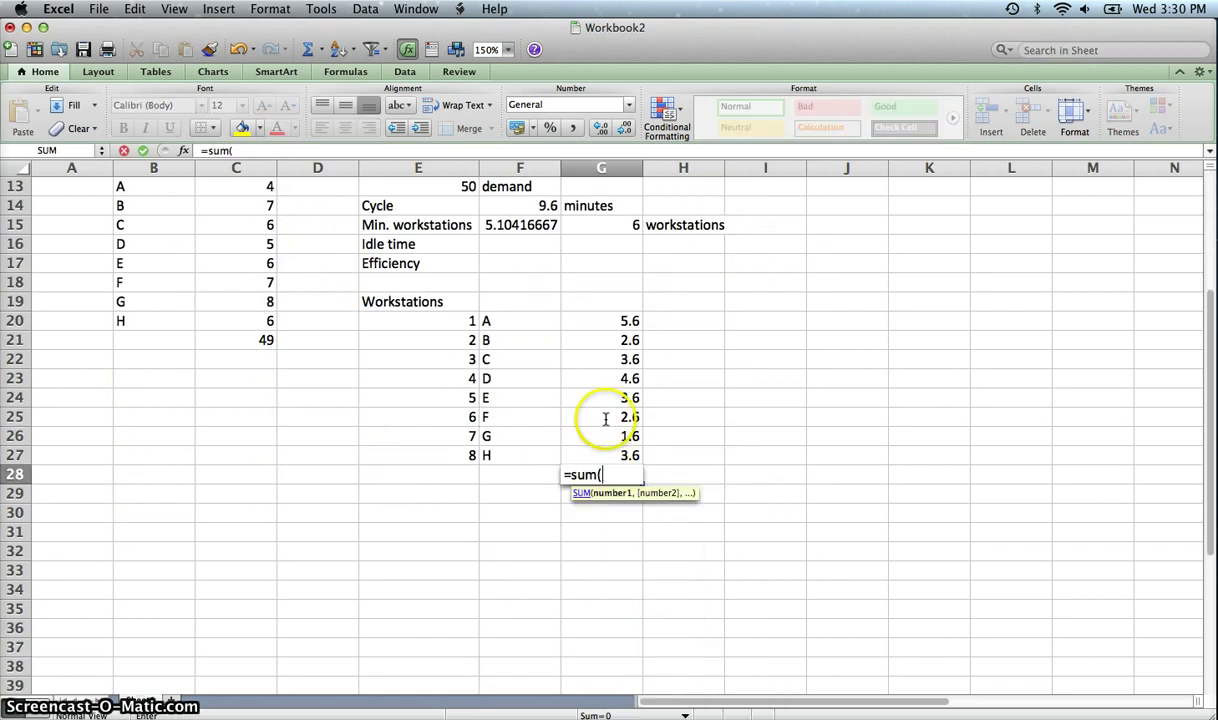
pyautogui.moveTo(596, 318); pyautogui.dragTo(613, 455)
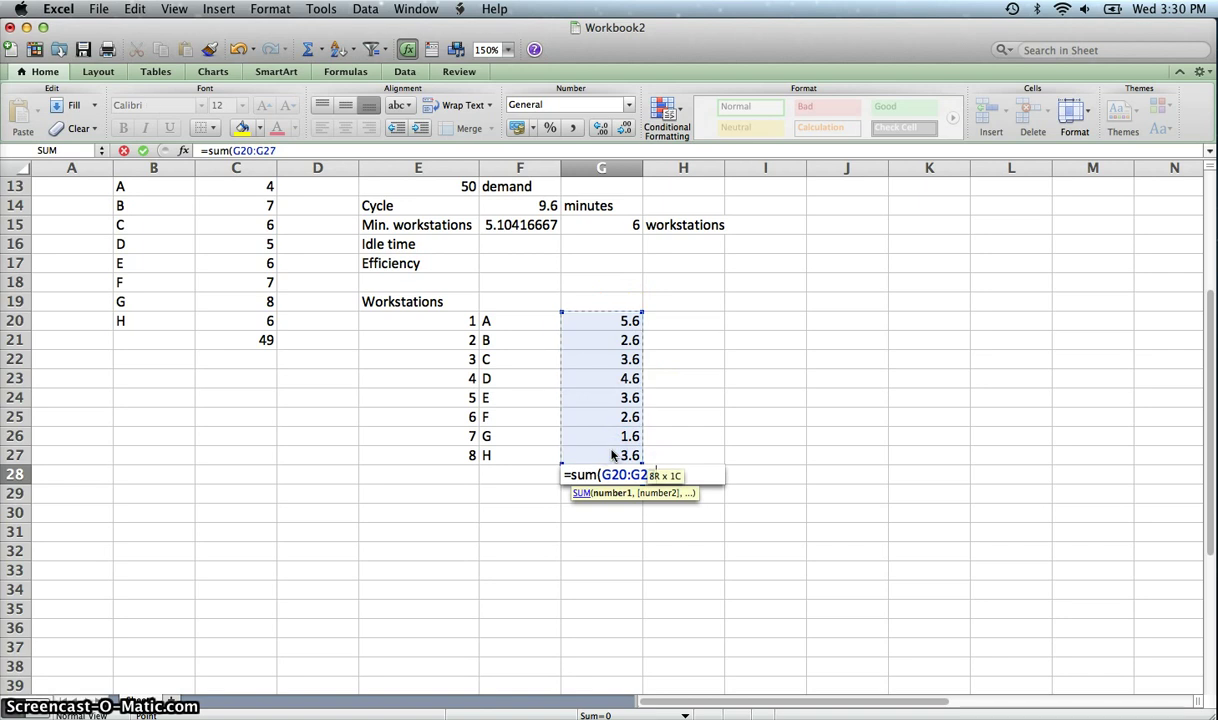
pyautogui.press('Return')
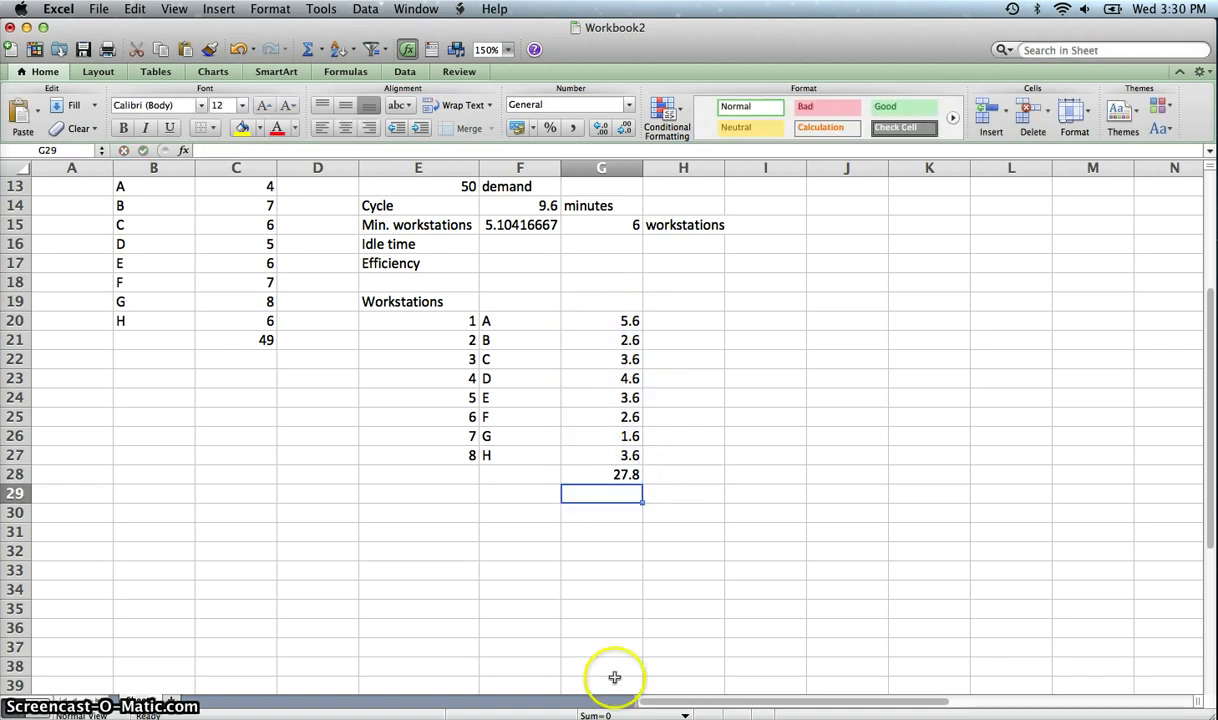
pyautogui.click(670, 478)
pyautogui.write('min')
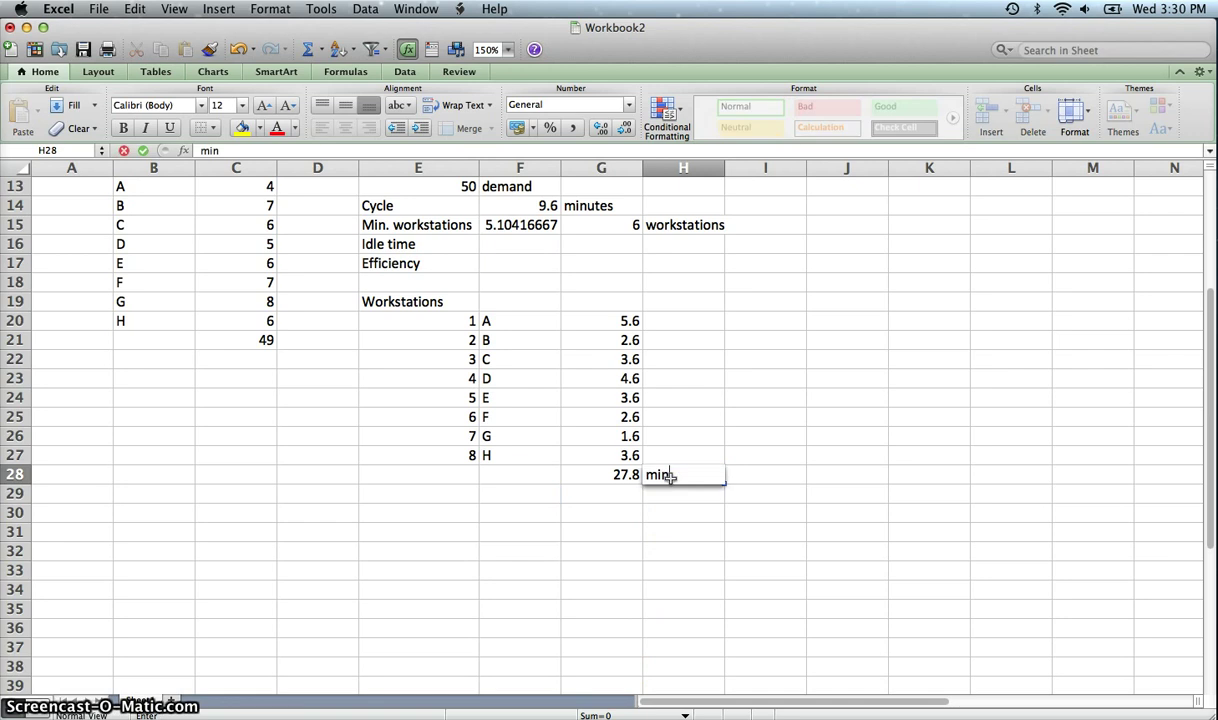
pyautogui.write('utes')
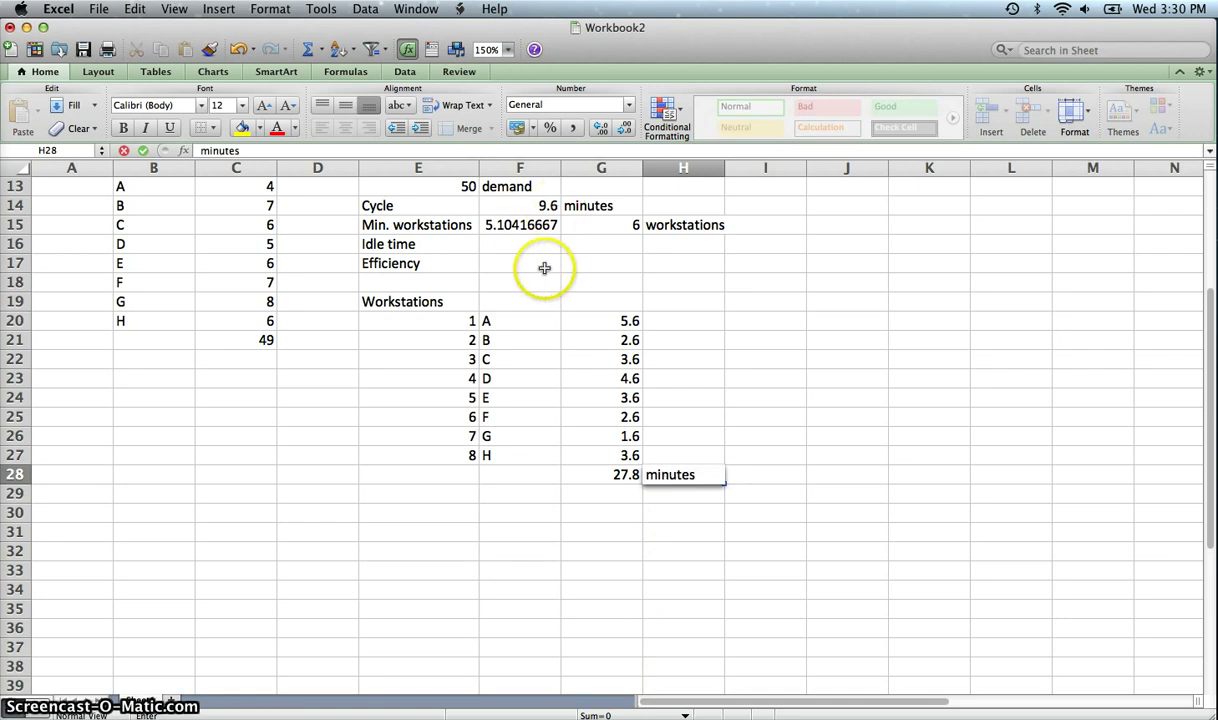
# - Enter the total idle time 27.8 in F16 and the label "minutes" in G16
pyautogui.click(519, 246)
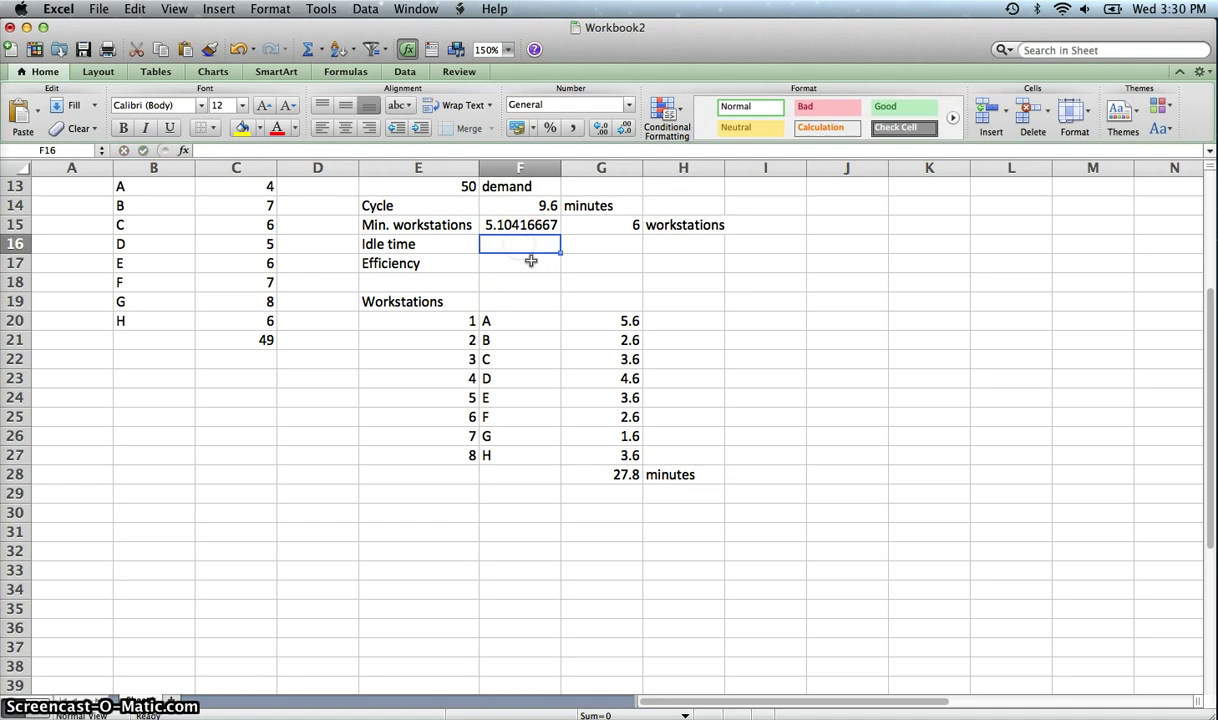
pyautogui.write('27.8')
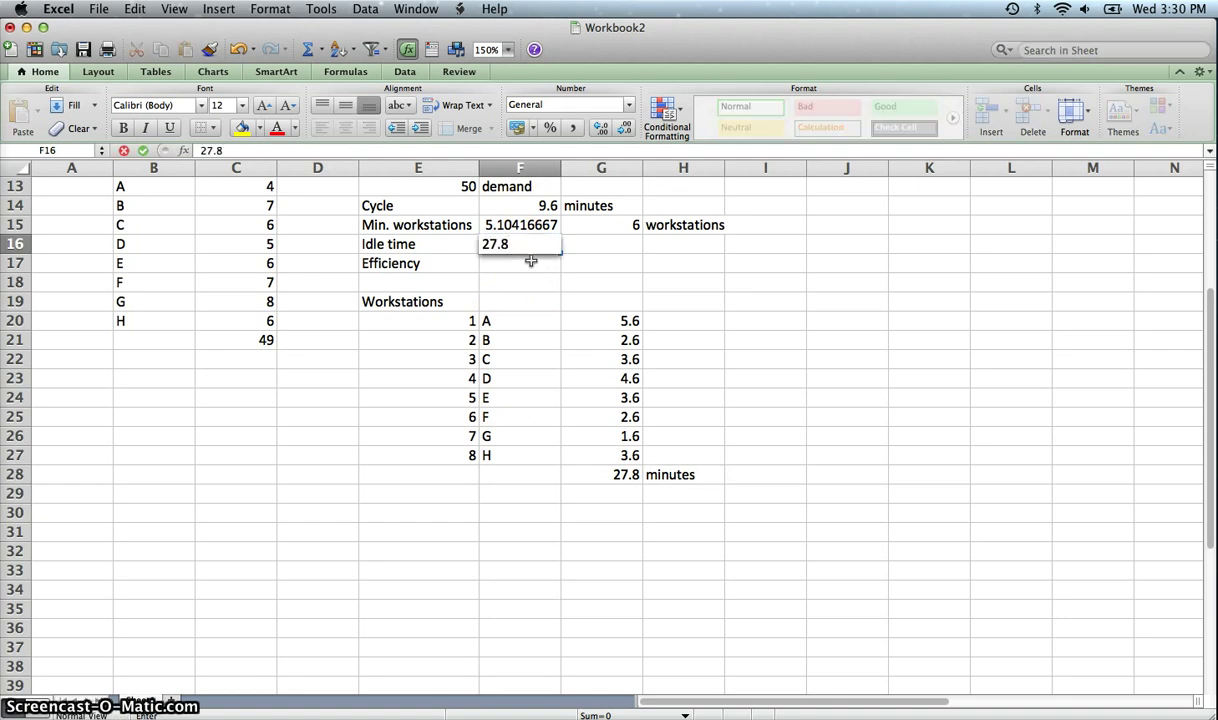
pyautogui.press('Tab')
pyautogui.write('minutes')
# - Calculate the efficiency in F17 with the formula =C21/(8*8), accepting the proposed correction of the multiplication sign
pyautogui.click(515, 266)
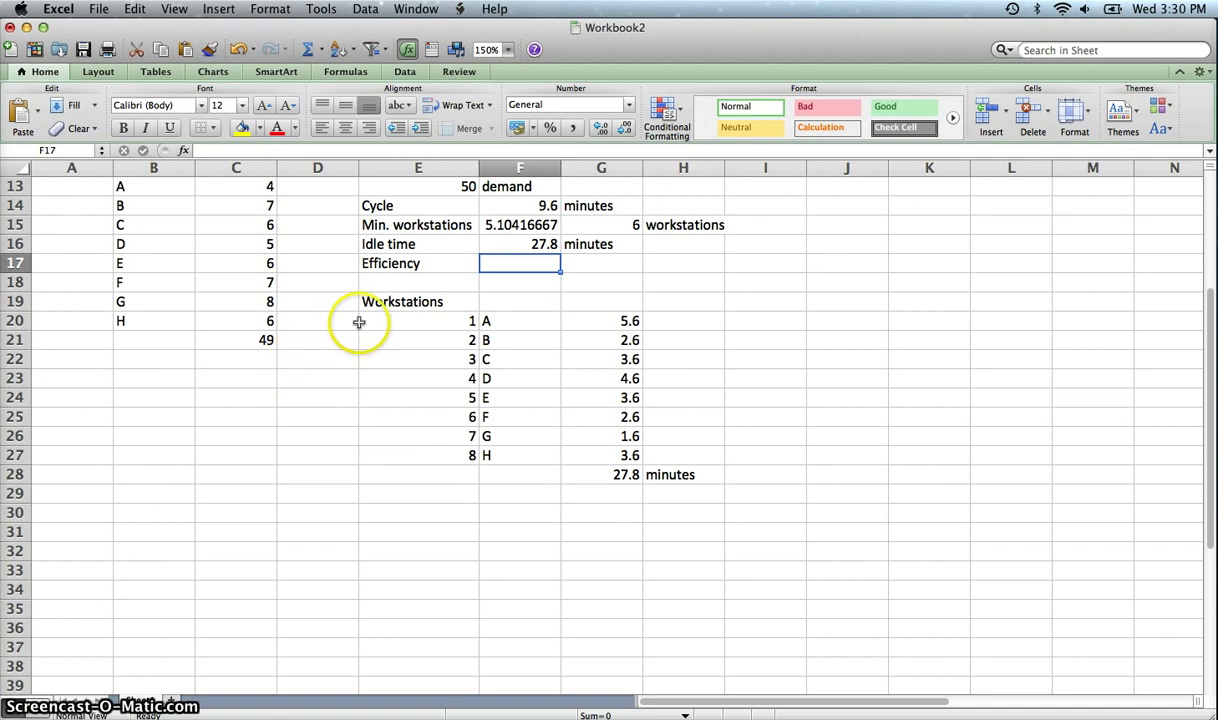
pyautogui.write('=')
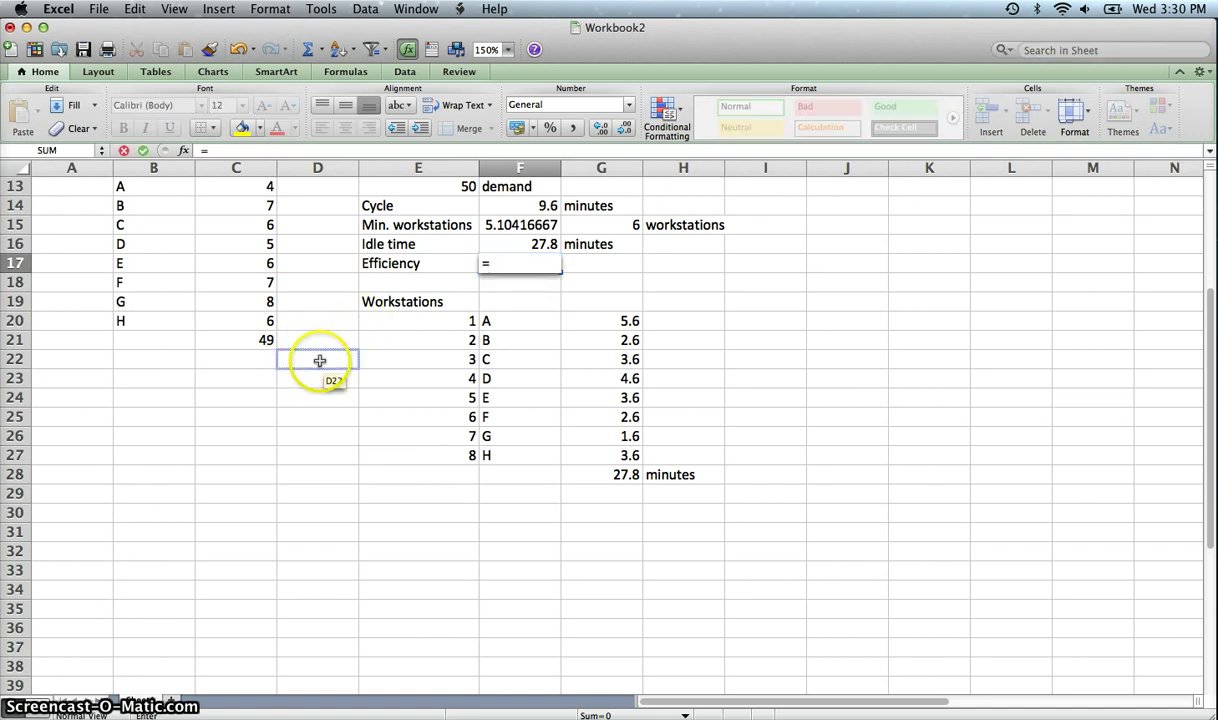
pyautogui.click(260, 341)
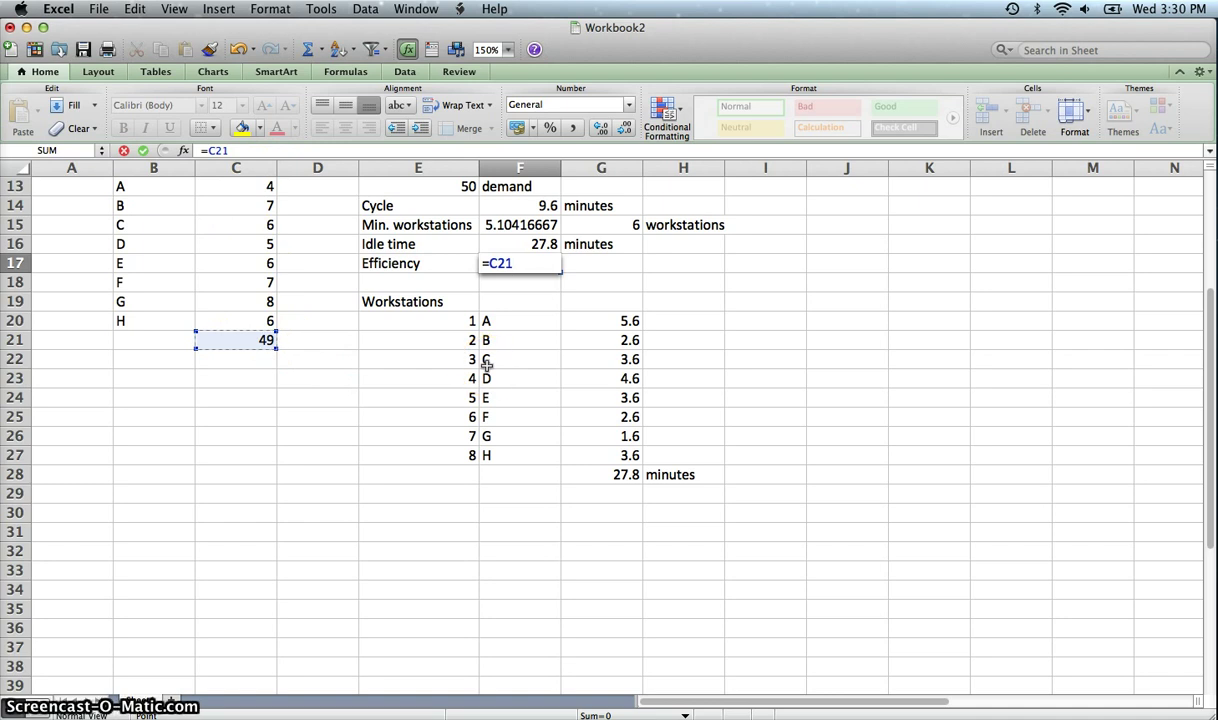
pyautogui.write('/(8X')
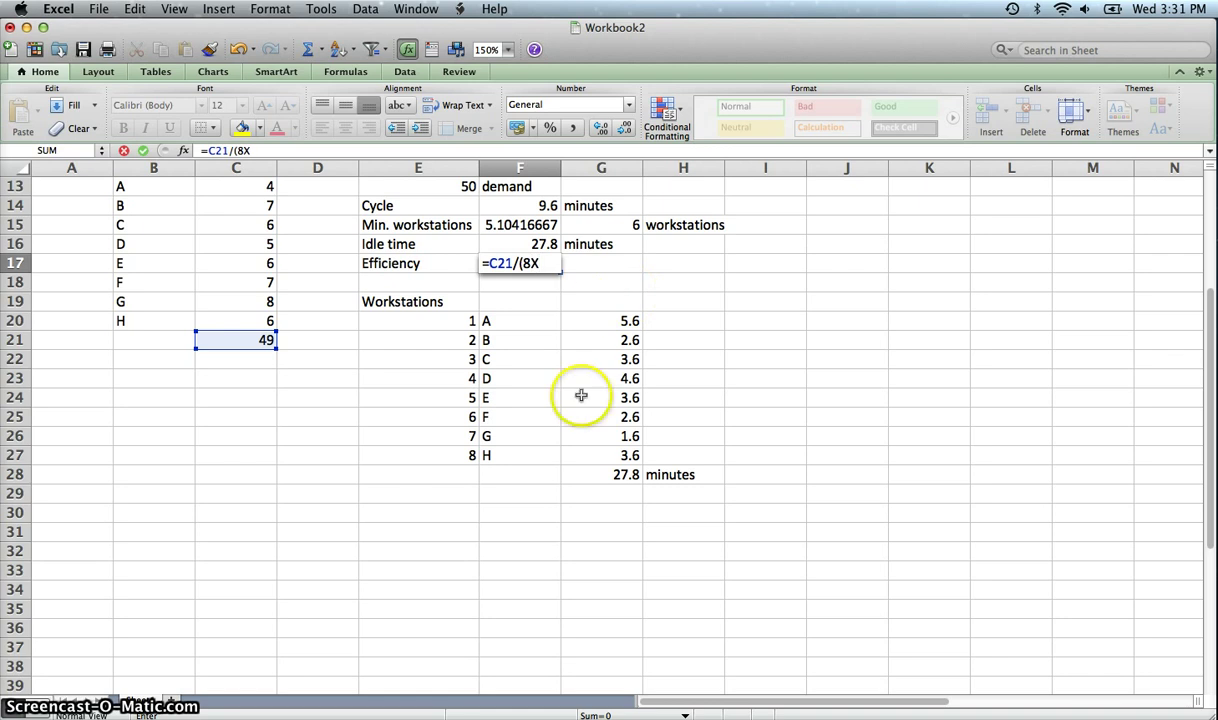
pyautogui.scroll(3, 305, 337)
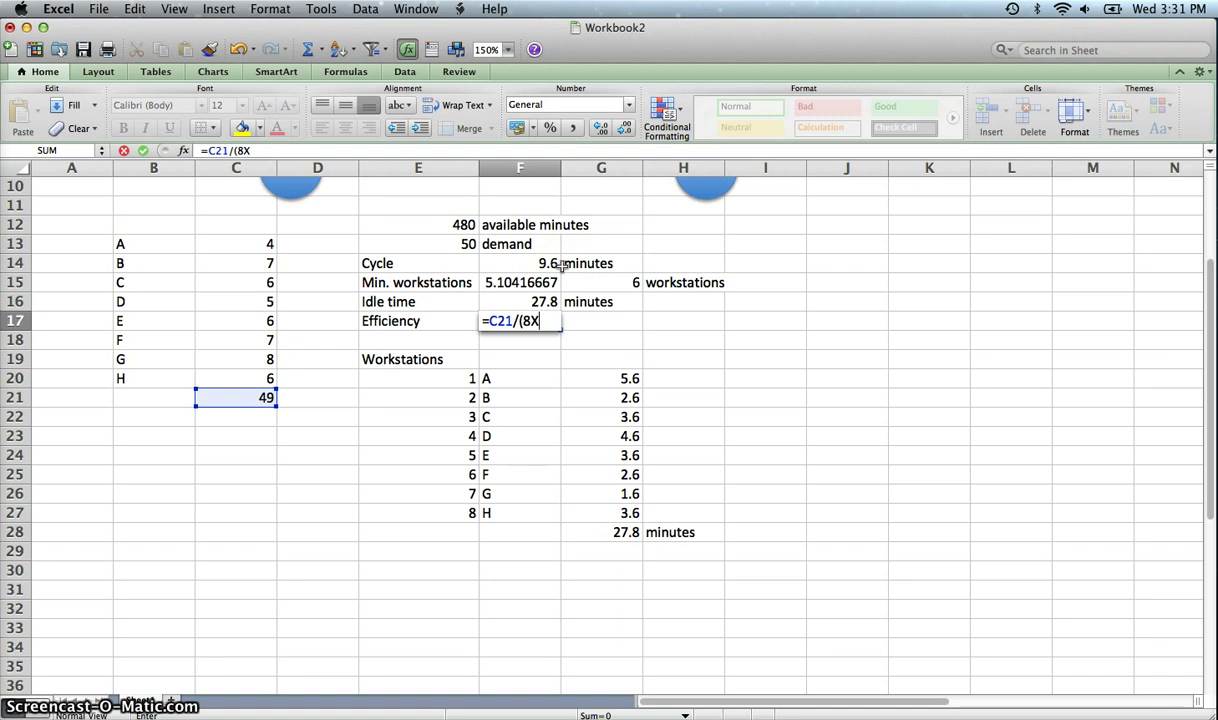
pyautogui.write('*')
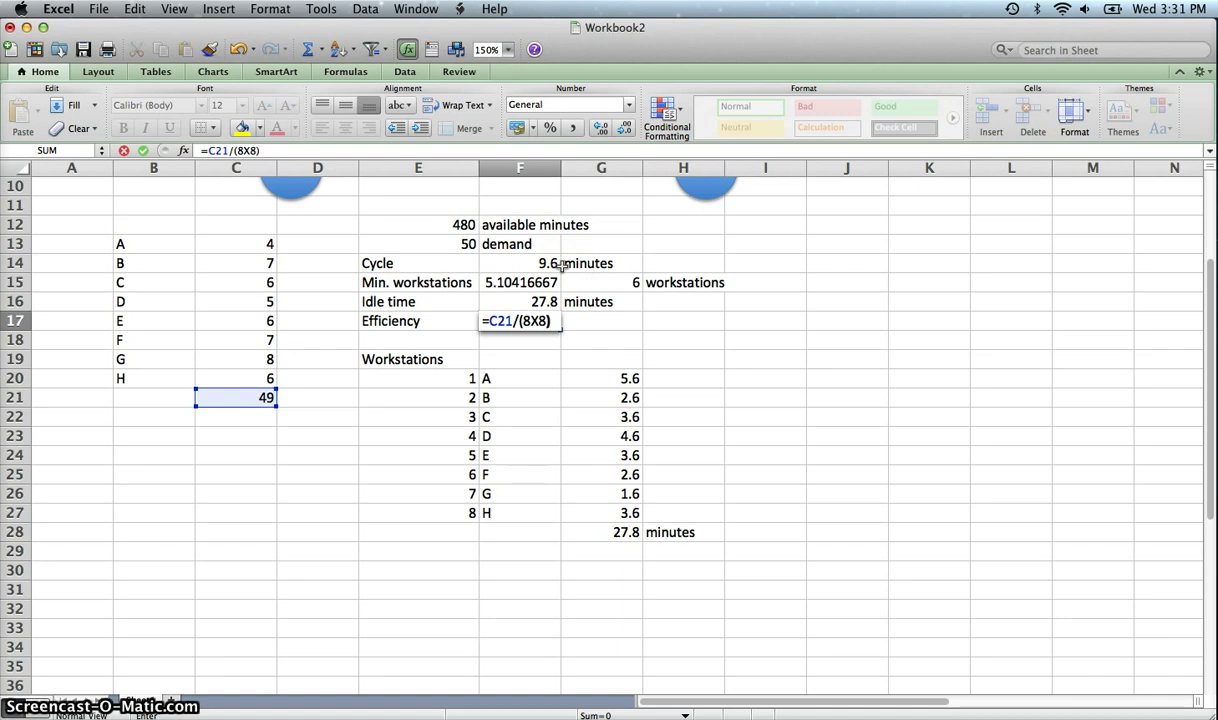
pyautogui.write(')')
pyautogui.press('Return')
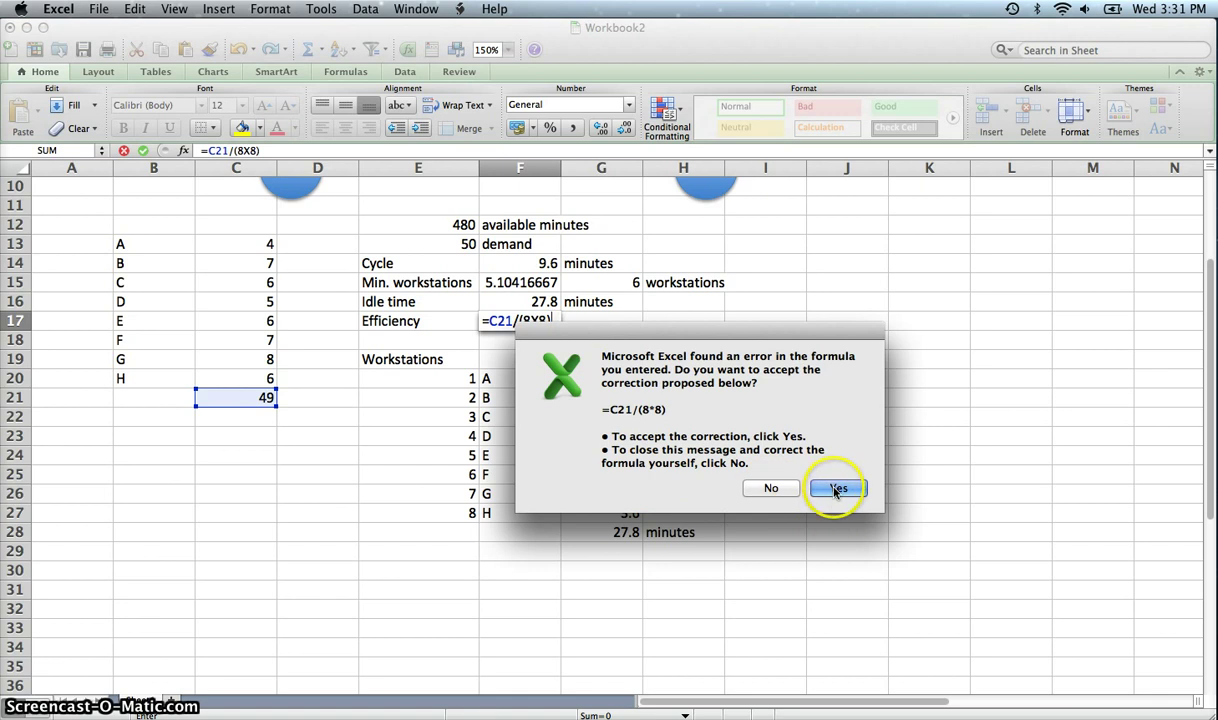
pyautogui.click(836, 489)
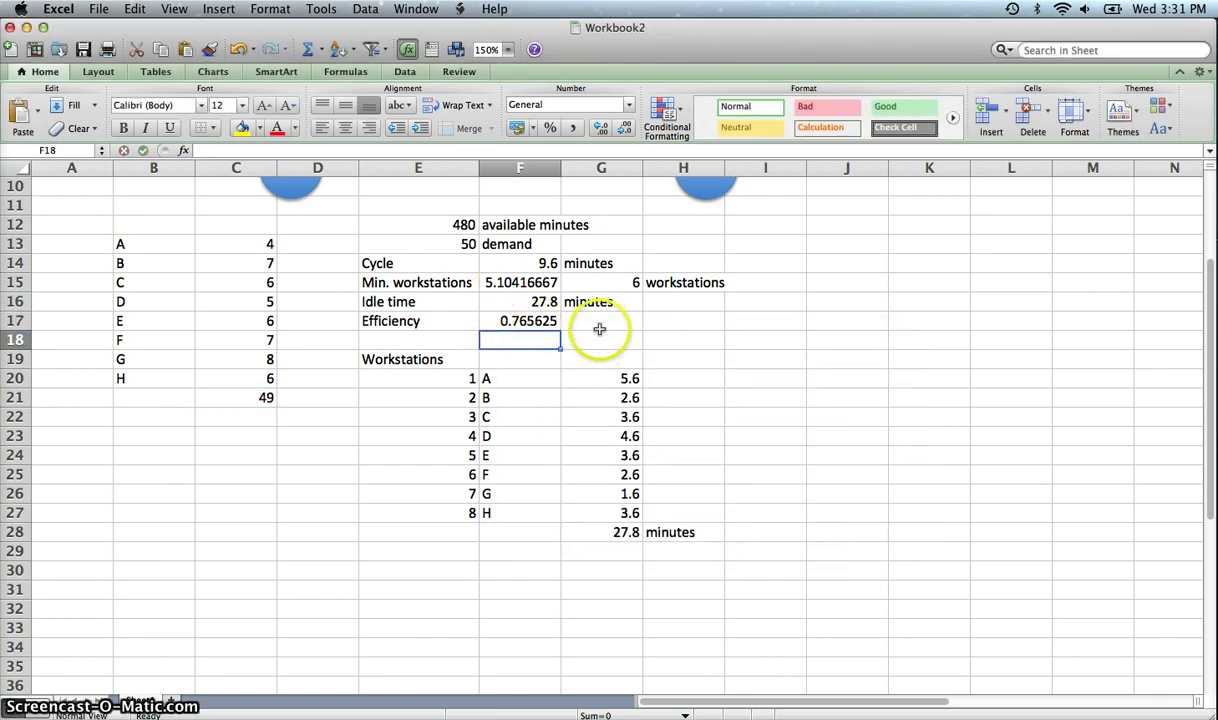
# - Format the efficiency in F17 as a percentage with 2 decimal places
pyautogui.click(516, 321)
pyautogui.rightClick(516, 322)
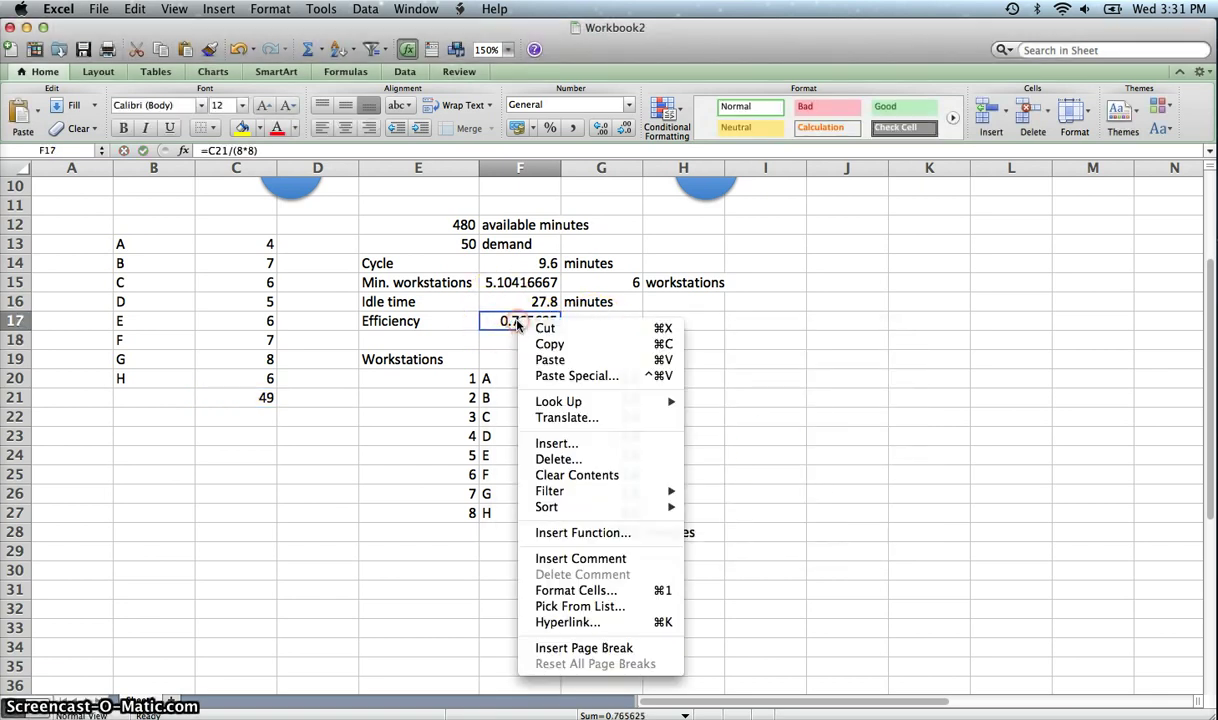
pyautogui.click(566, 592)
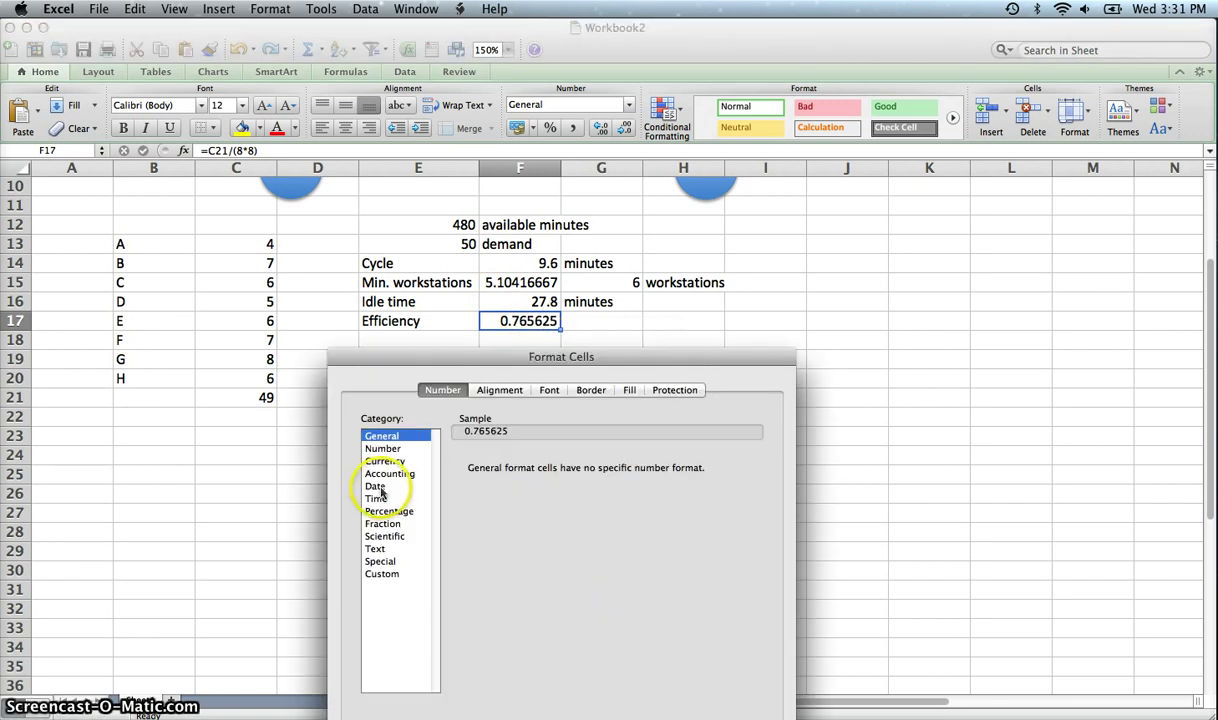
pyautogui.click(390, 510)
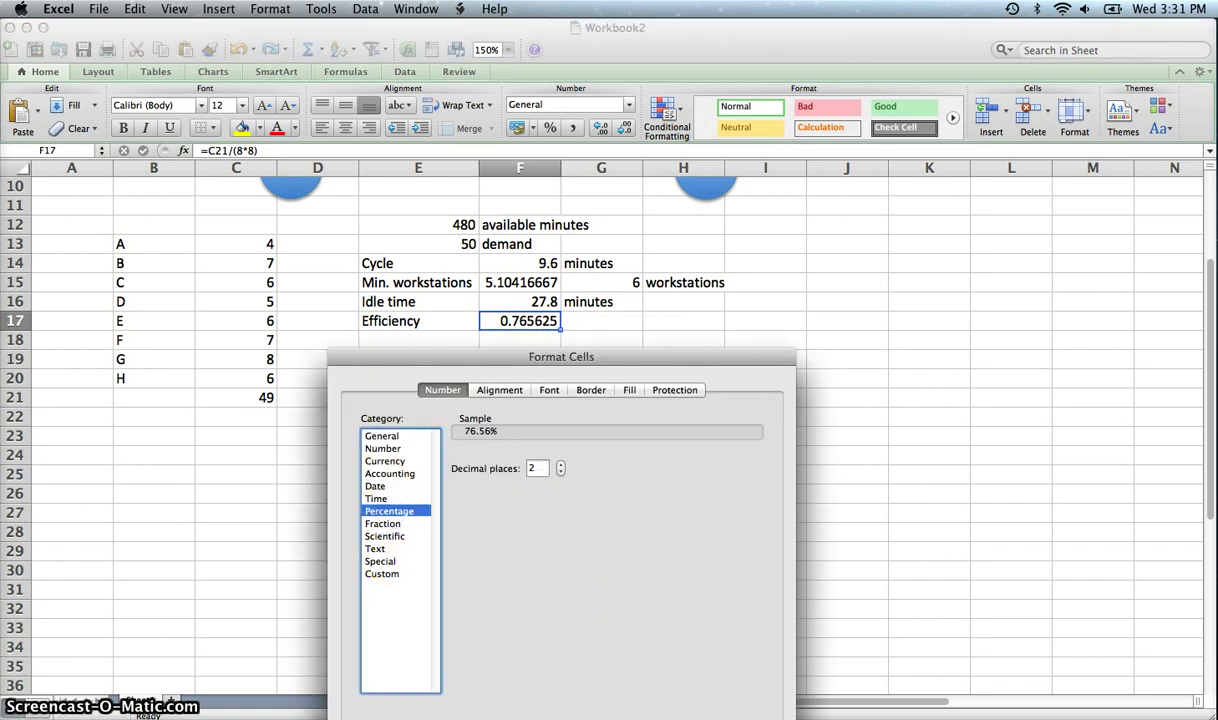
pyautogui.click(688, 669)
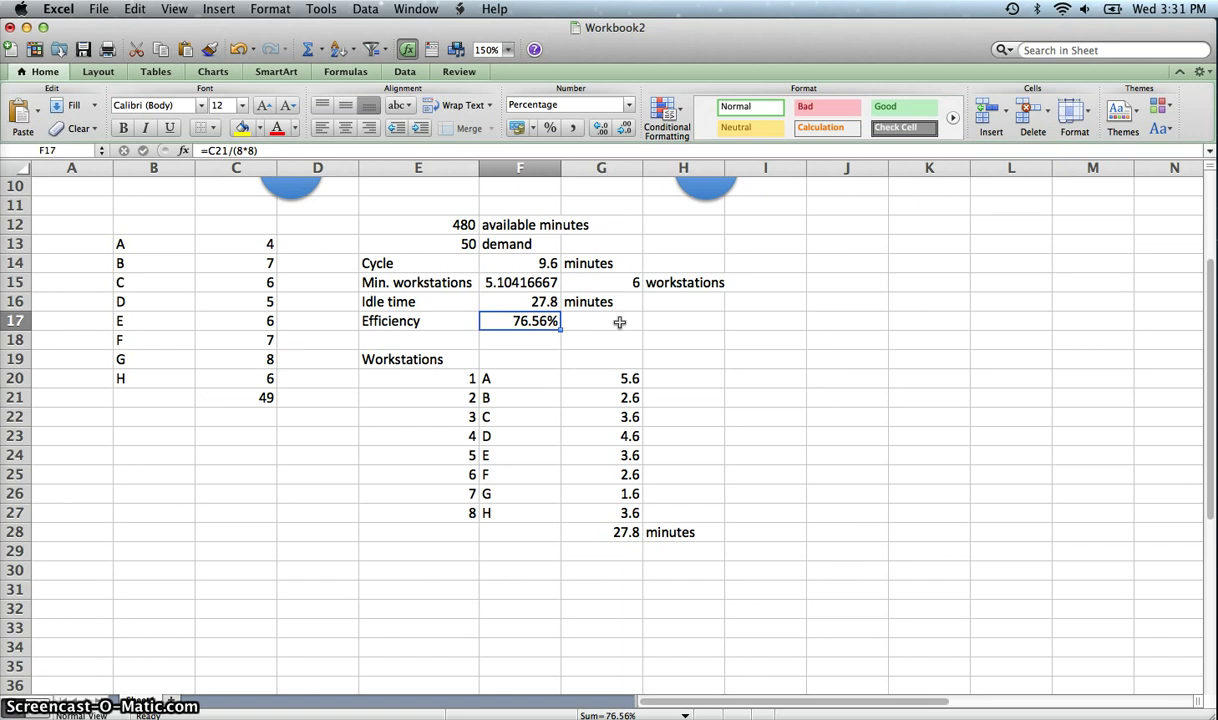
# - Review the precedence diagram, the cycle time, idle time and efficiency results, and the workstation assignments
pyautogui.scroll(-3, 552, 432)
pyautogui.scroll(6, 552, 430)
pyautogui.scroll(1, 552, 437)
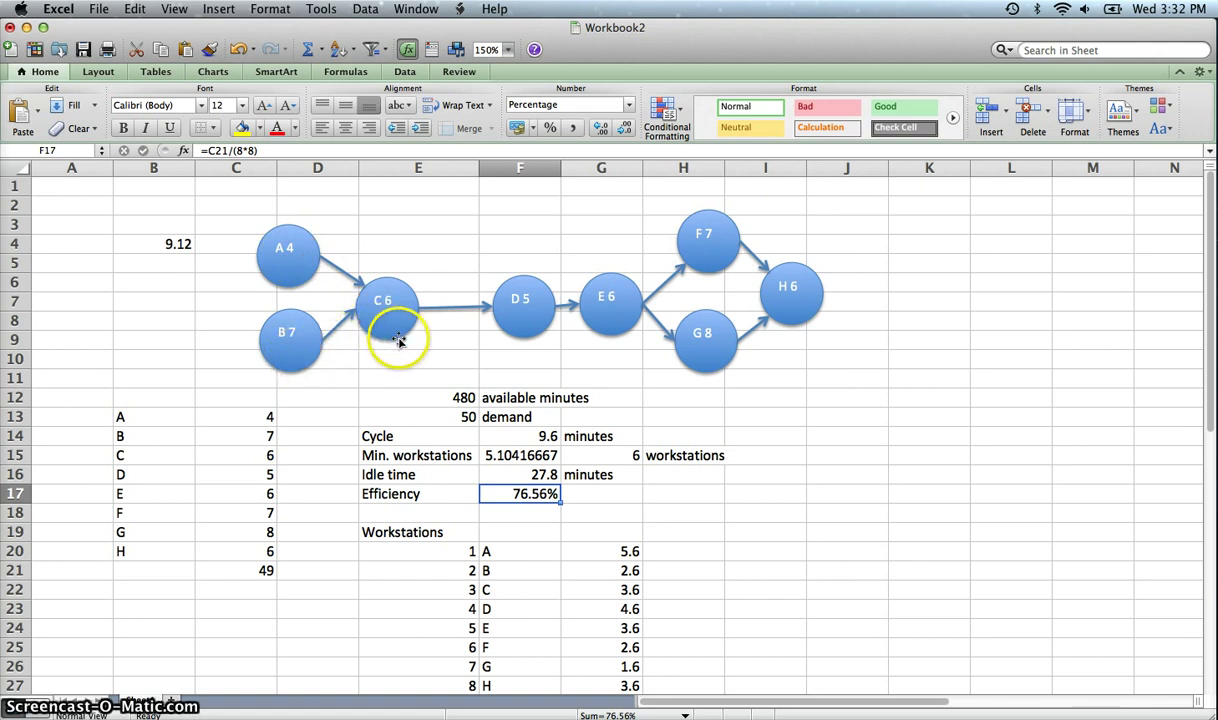
pyautogui.moveTo(398, 313); pyautogui.dragTo(393, 305)
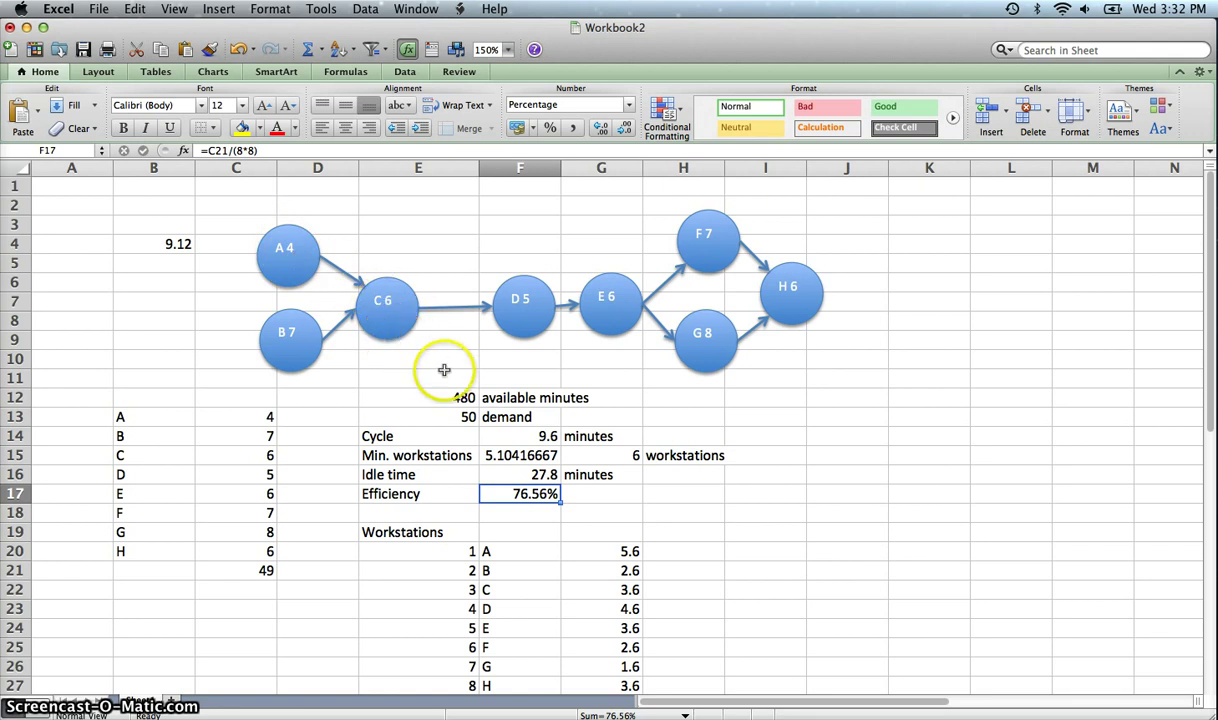
pyautogui.scroll(-3, 717, 460)
pyautogui.scroll(-4, 717, 460)
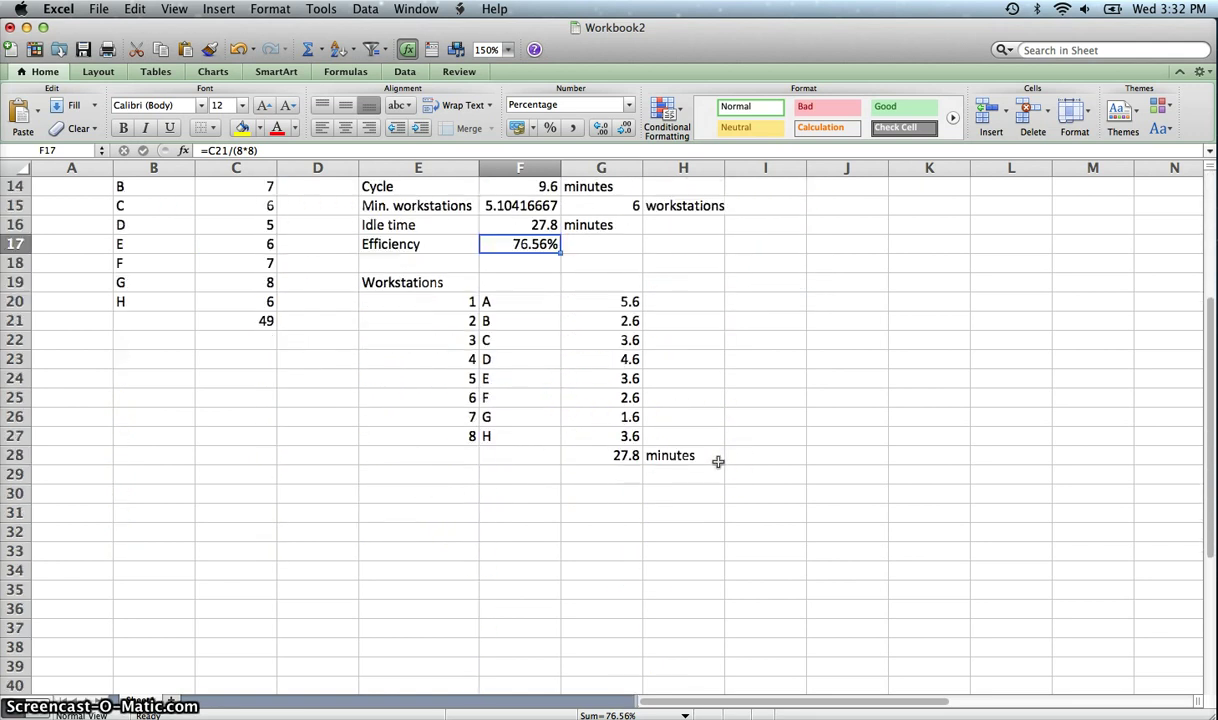
pyautogui.scroll(6, 717, 460)
pyautogui.click(157, 253)
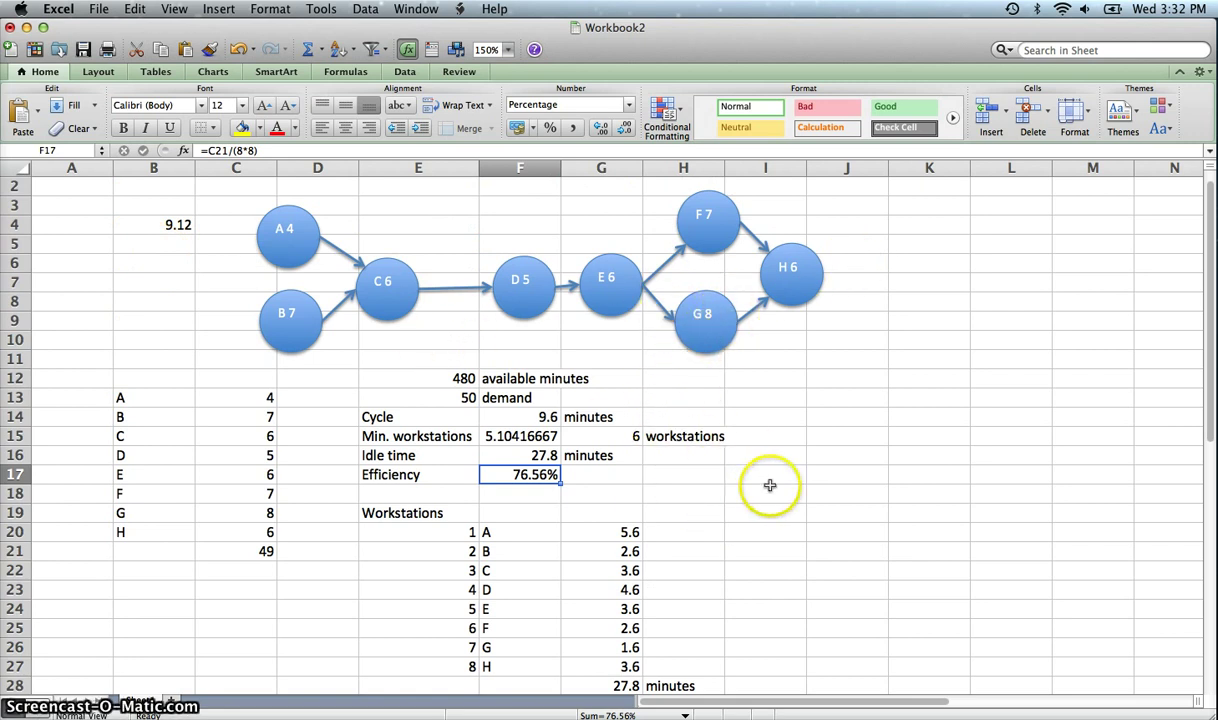
pyautogui.scroll(-3, 760, 485)
pyautogui.scroll(3, 755, 482)
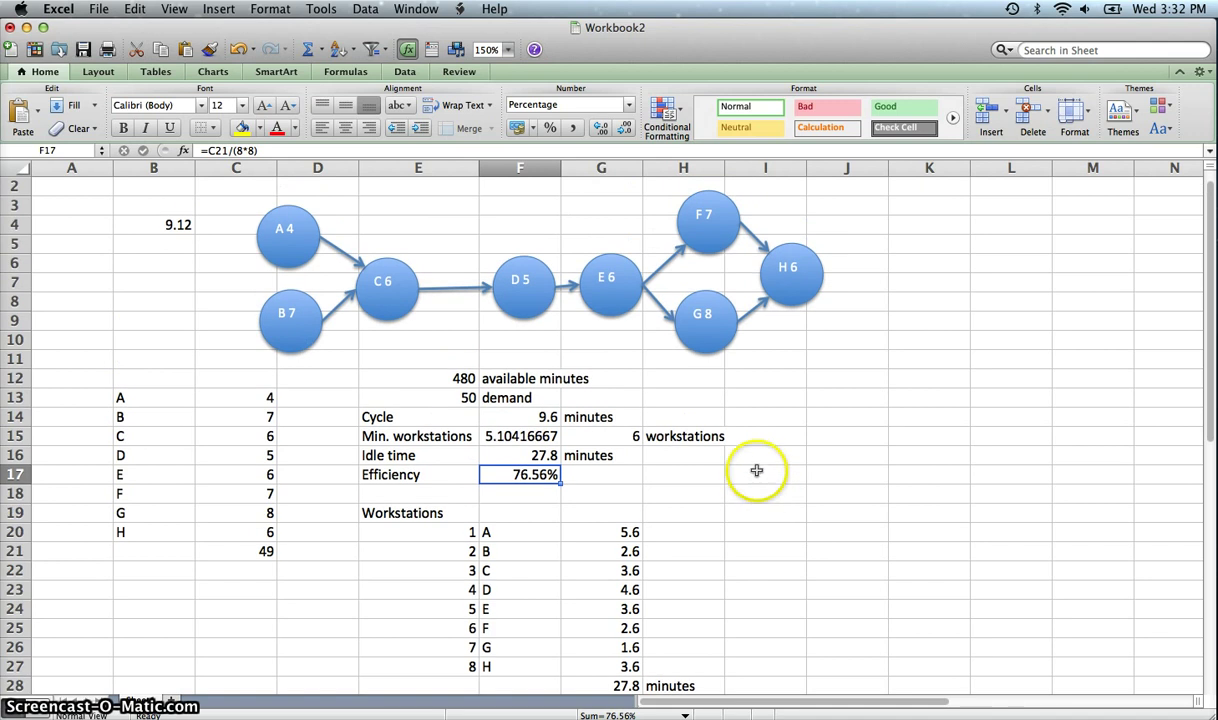